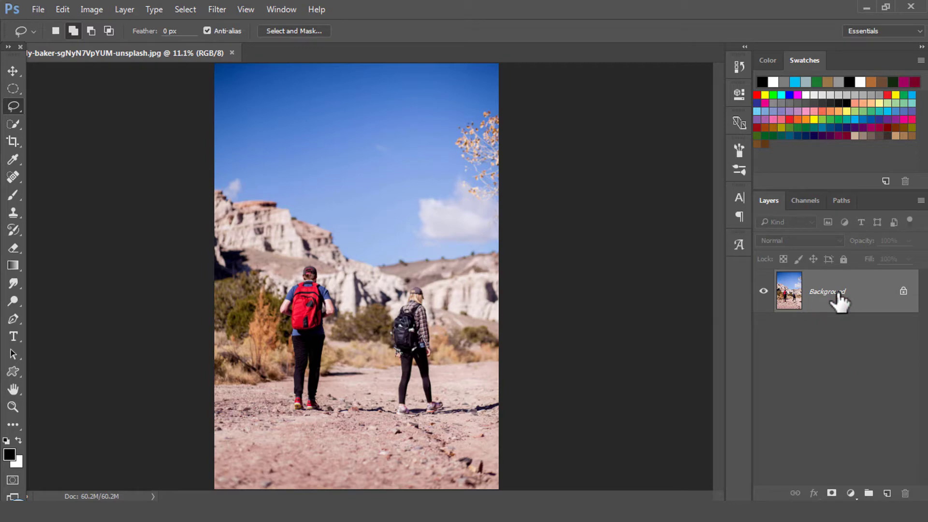
# Convert the locked Background into a regular editable layer named Layer 0
pyautogui.rightClick(837, 305)
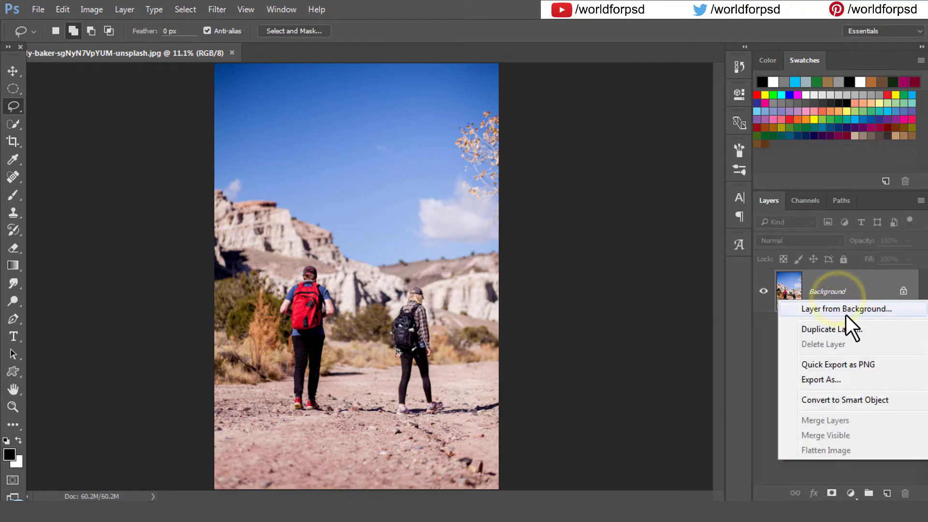
pyautogui.click(847, 309)
pyautogui.click(573, 162)
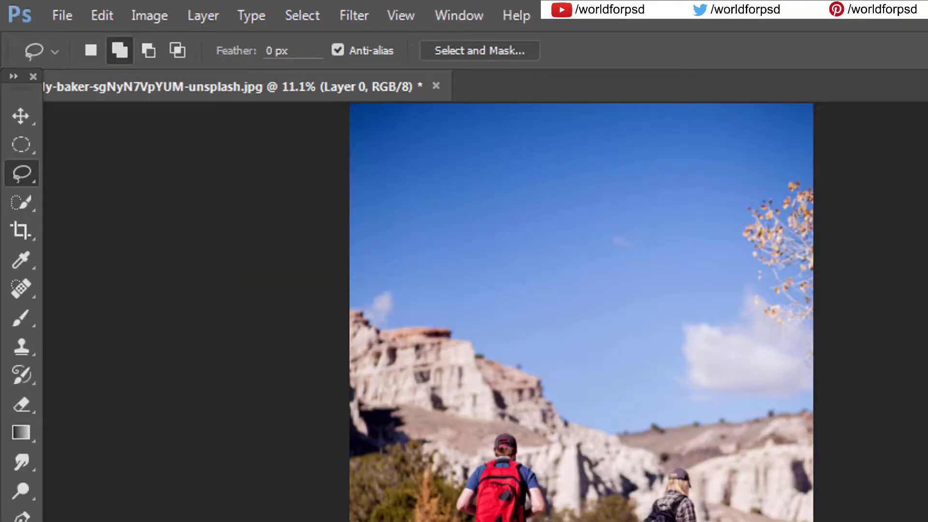
# Pick the plain Lasso tool and zoom the view to 25% around the woman
pyautogui.click(22, 174)
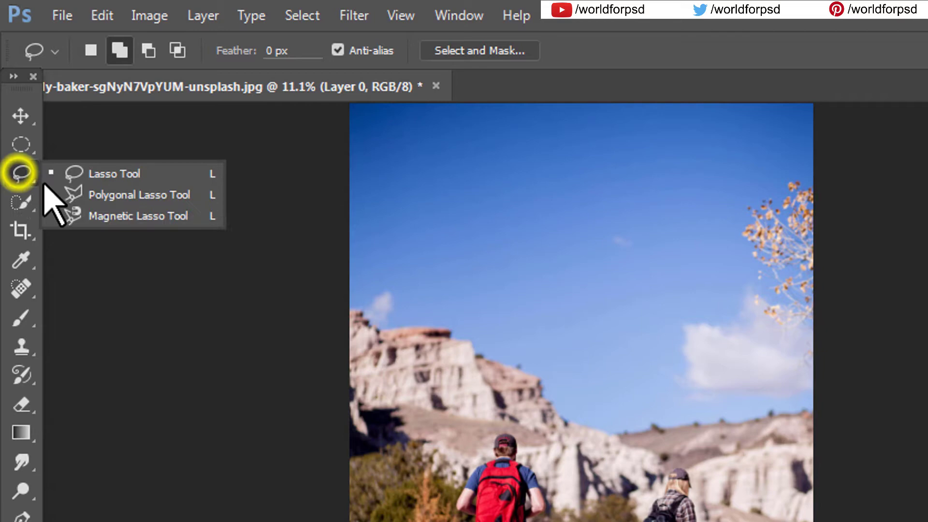
pyautogui.click(127, 176)
pyautogui.press('z')
pyautogui.click(435, 421)
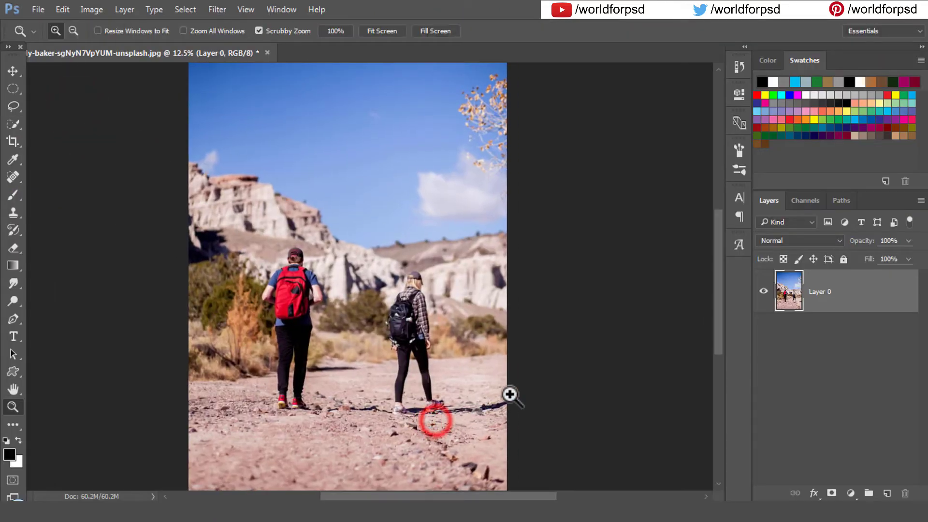
pyautogui.click(510, 395)
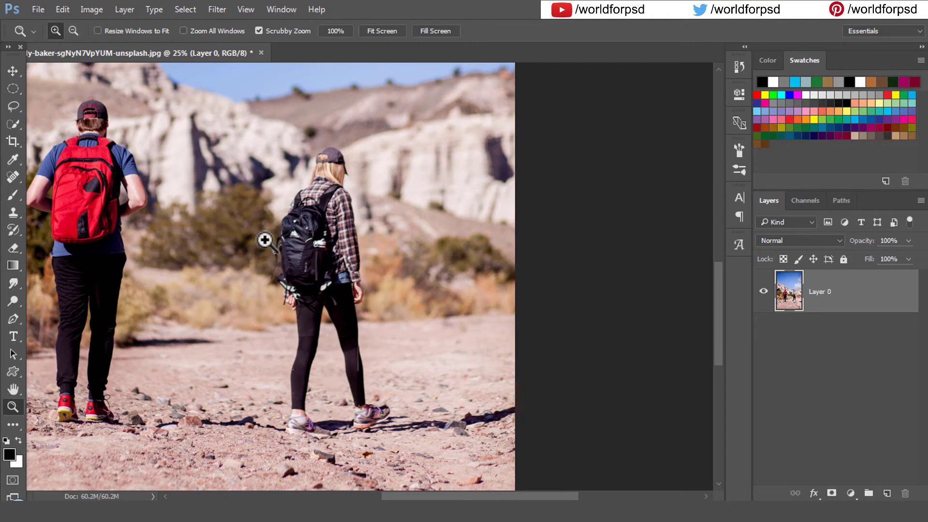
# Lasso a freehand outline from the woman's backpack and cap around her shadow to the right edge
pyautogui.click(14, 104)
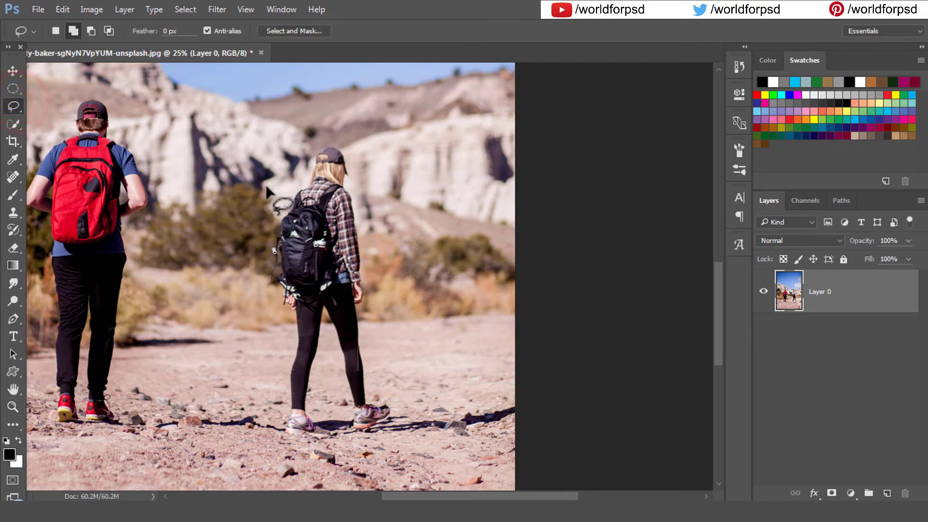
pyautogui.moveTo(279, 209); pyautogui.dragTo(314, 140)
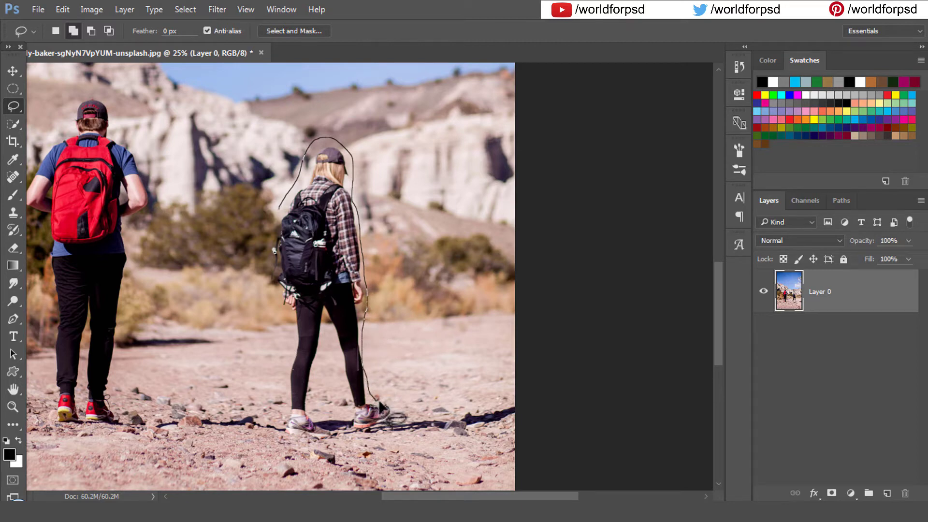
pyautogui.moveTo(379, 403)
pyautogui.mouseDown()
pyautogui.moveTo(466, 409)
pyautogui.moveTo(497, 399)
pyautogui.mouseUp()
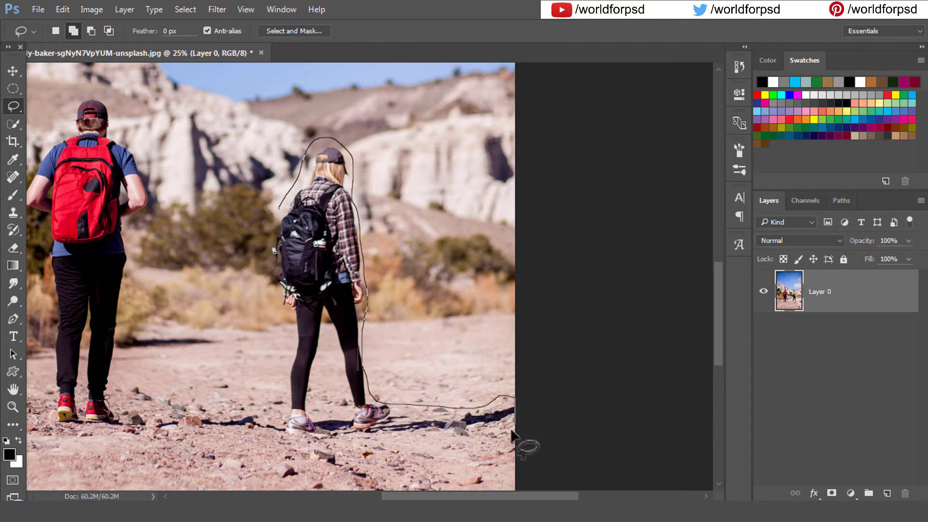
pyautogui.moveTo(512, 431); pyautogui.dragTo(445, 440)
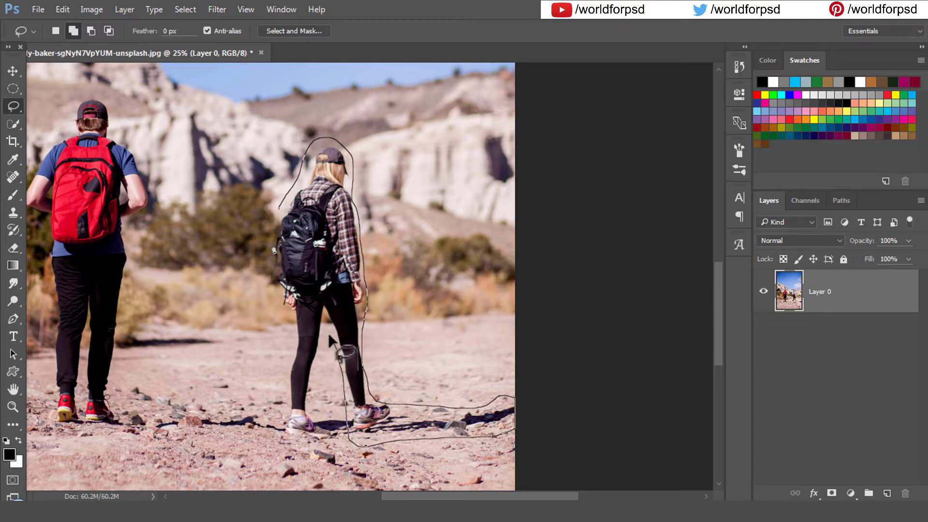
pyautogui.moveTo(329, 337); pyautogui.dragTo(317, 402)
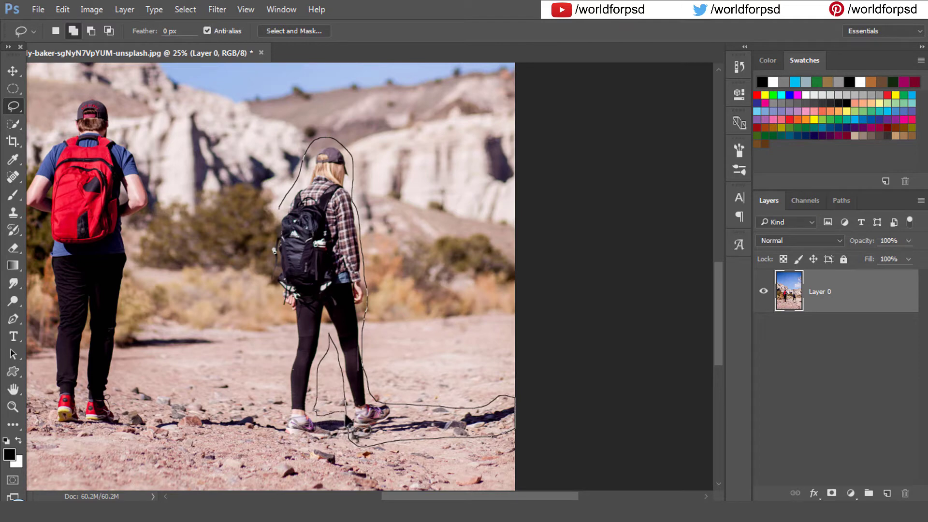
pyautogui.moveTo(346, 421)
pyautogui.mouseDown()
pyautogui.moveTo(305, 442)
pyautogui.moveTo(272, 435)
pyautogui.moveTo(282, 384)
pyautogui.mouseUp()
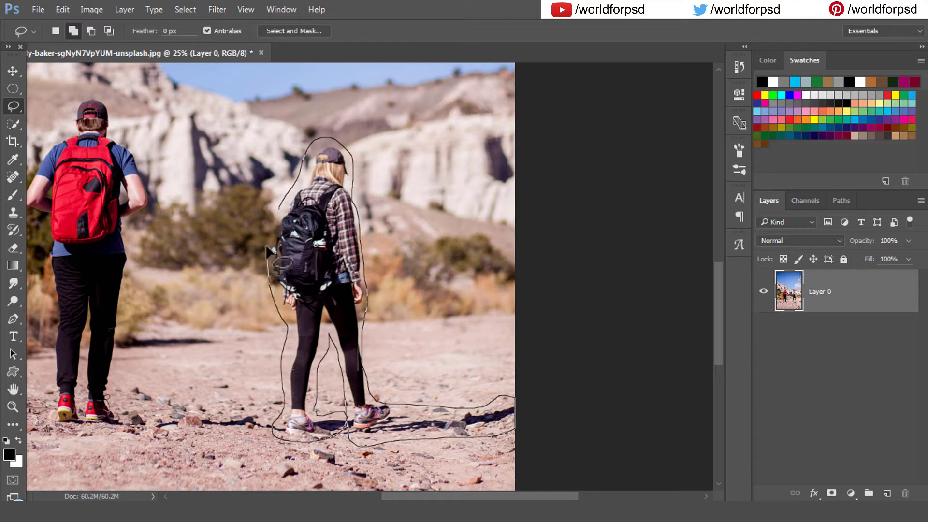
pyautogui.moveTo(280, 215); pyautogui.dragTo(280, 213)
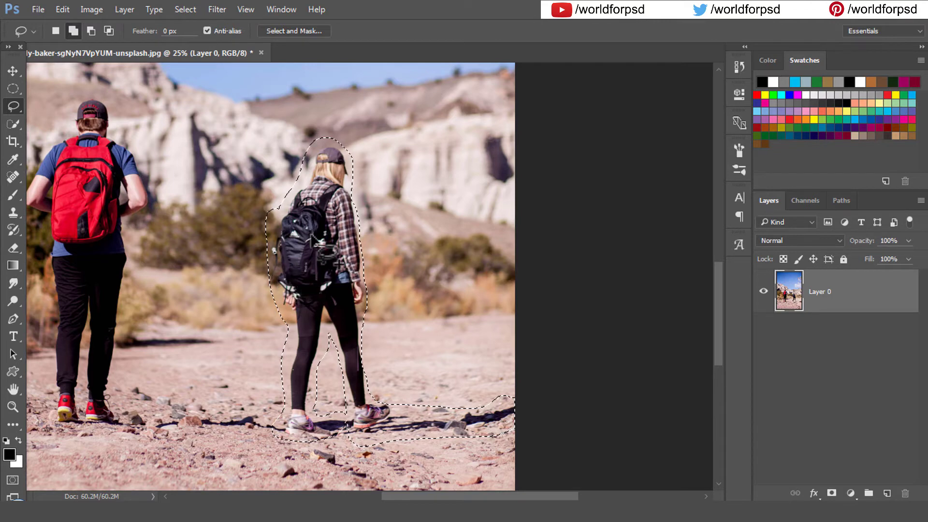
# Cut the selected woman onto a new Layer 1 with Layer Via Cut and hide it
pyautogui.rightClick(305, 243)
pyautogui.click(343, 364)
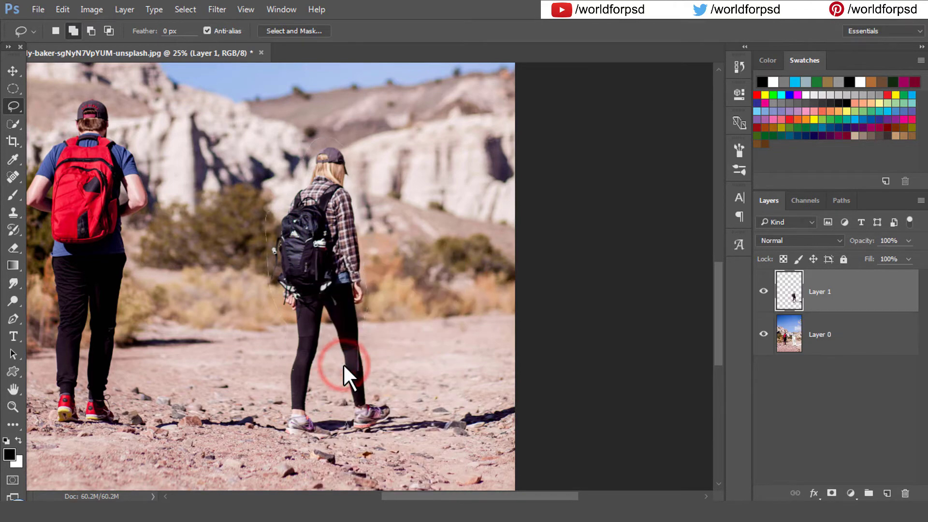
pyautogui.click(766, 292)
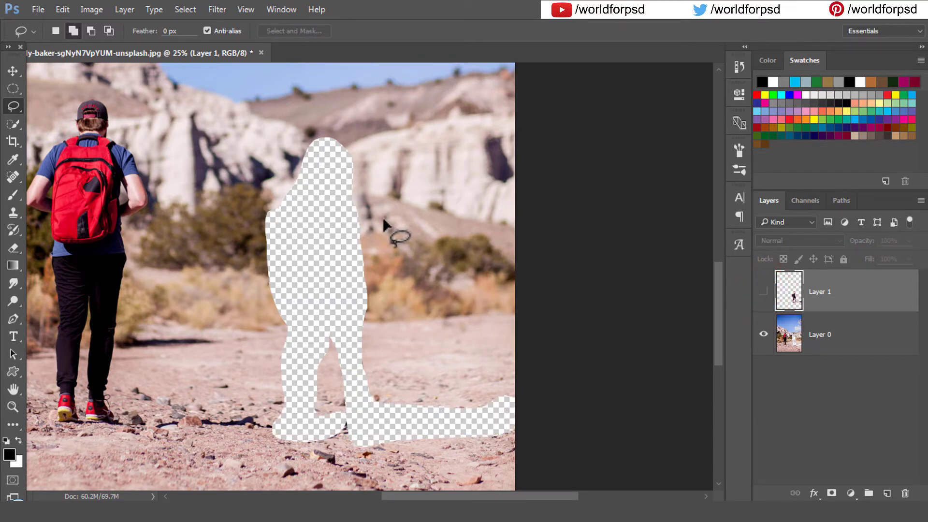
pyautogui.click(12, 170)
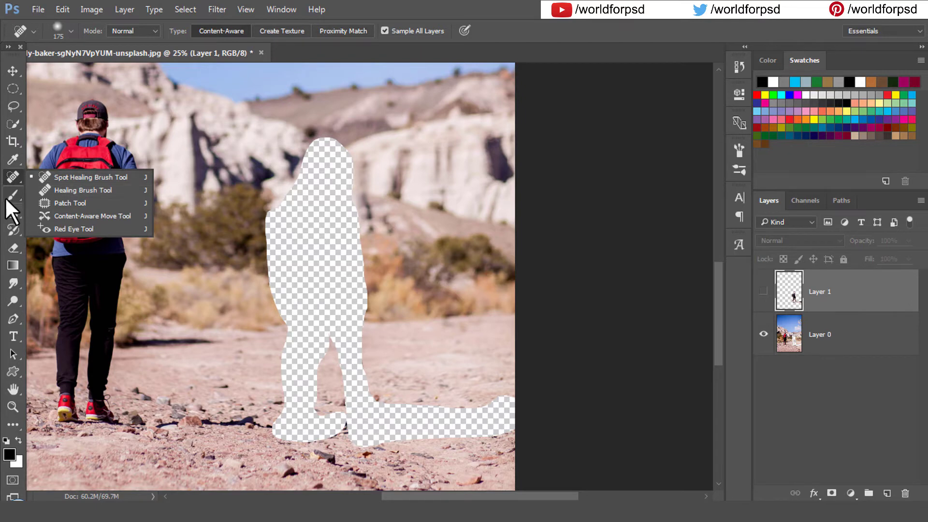
# Switch to the Clone Stamp tool and give its 400 px brush a hardness of 40
pyautogui.click(16, 210)
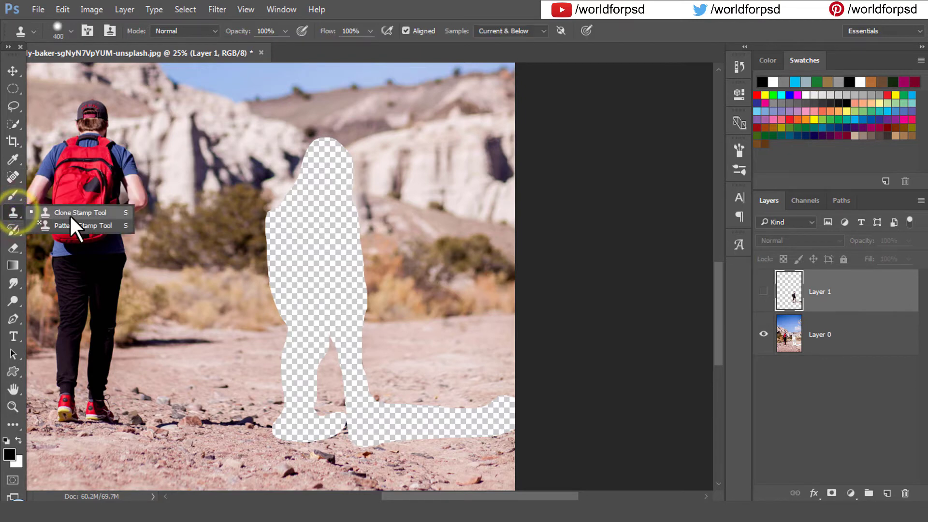
pyautogui.click(98, 211)
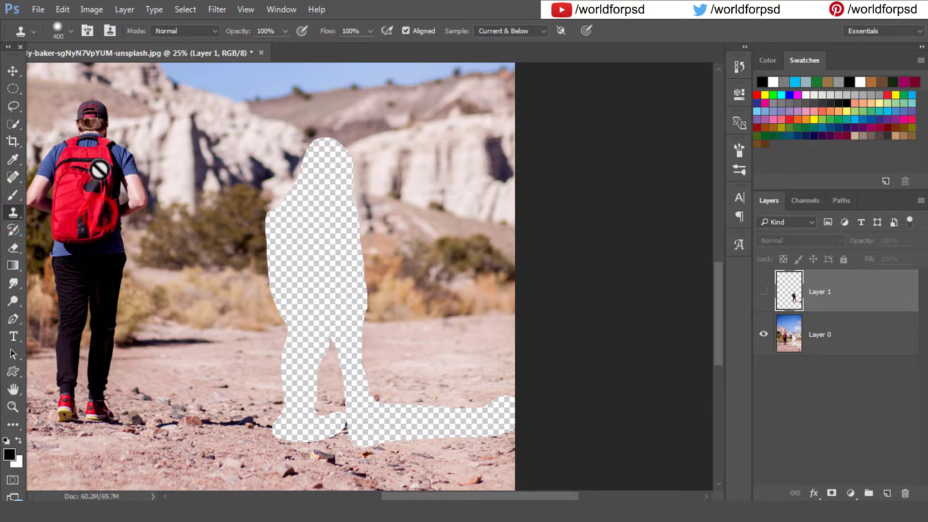
pyautogui.rightClick(149, 130)
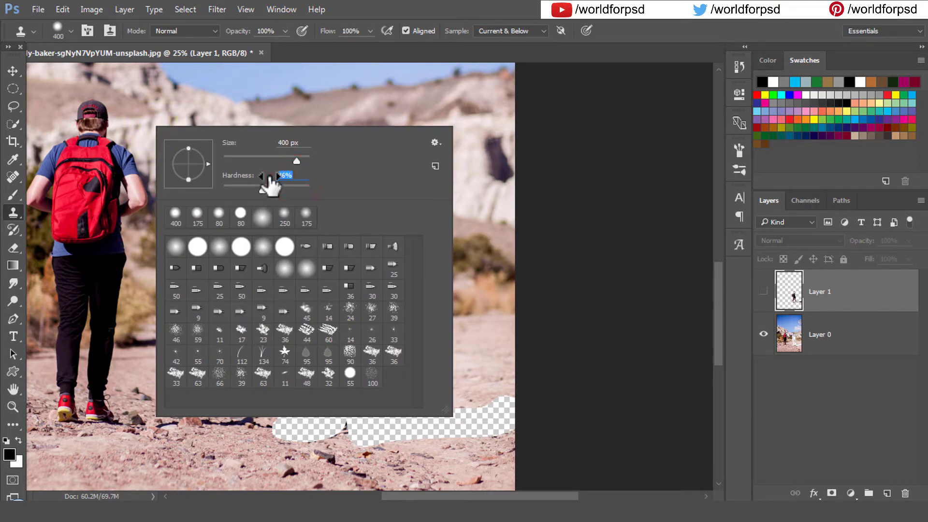
pyautogui.press('Return')
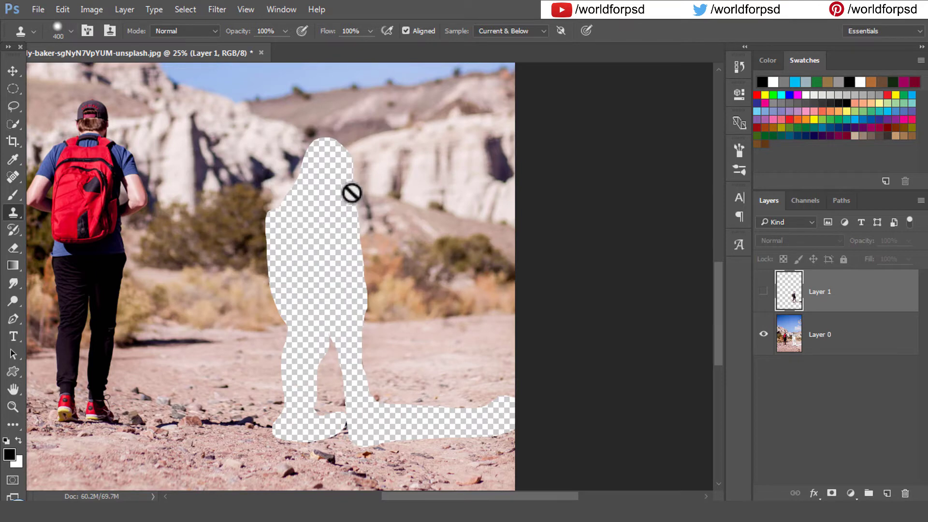
# Add an empty Layer 2 and move it beneath Layer 1
pyautogui.click(866, 301)
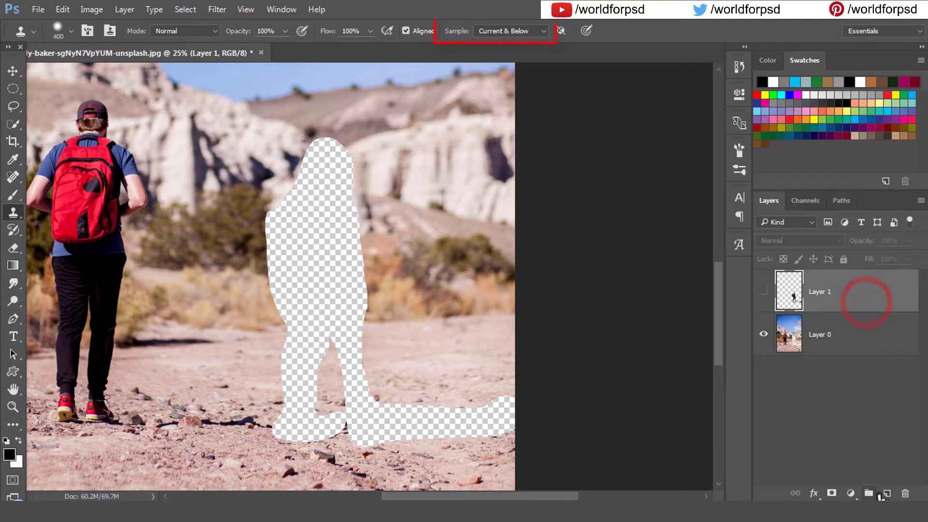
pyautogui.click(886, 494)
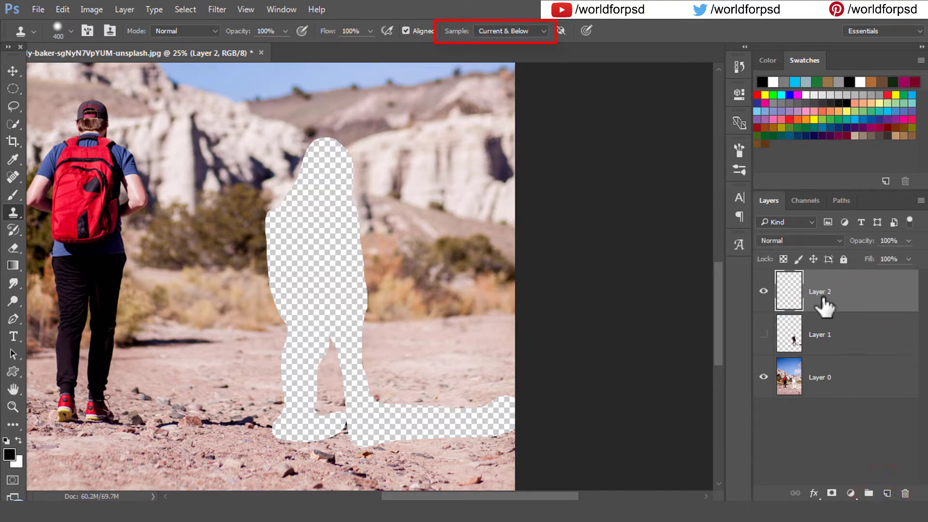
pyautogui.moveTo(828, 290); pyautogui.dragTo(824, 344)
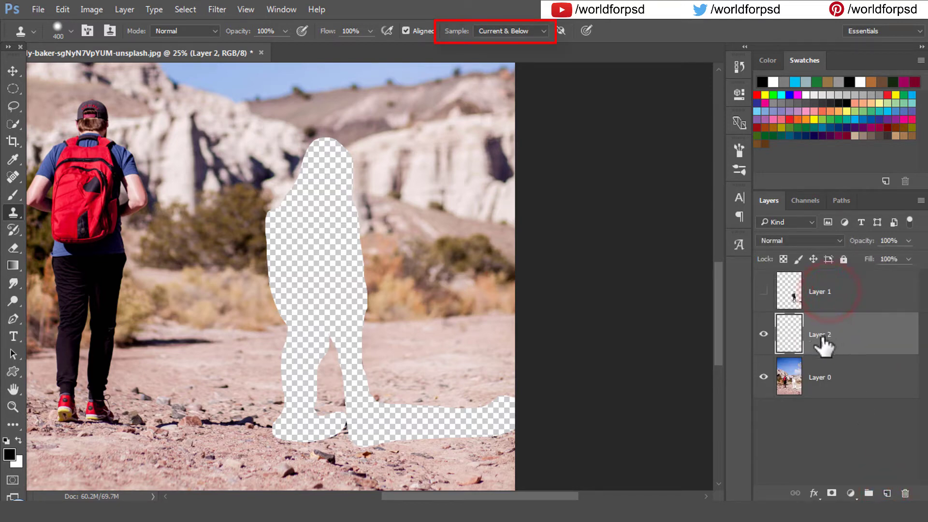
# Sample nearby ground and clone it over the right end of the transparent shadow strip
pyautogui.keyDown('alt'); pyautogui.click(467, 366); pyautogui.keyUp('alt')
pyautogui.moveTo(456, 394)
pyautogui.mouseDown()
pyautogui.moveTo(466, 404)
pyautogui.moveTo(487, 400)
pyautogui.moveTo(460, 420)
pyautogui.moveTo(441, 408)
pyautogui.moveTo(418, 417)
pyautogui.mouseUp()
pyautogui.click(486, 401)
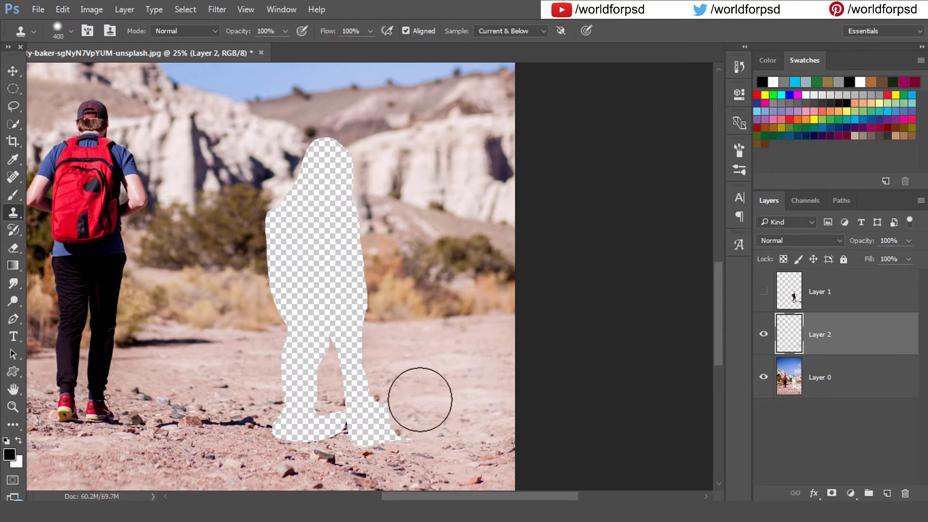
pyautogui.scroll(-2, 421, 396)
pyautogui.scroll(-1, 427, 384)
# Clone a fresh ground patch over the strip's right end, then undo it
pyautogui.keyDown('alt'); pyautogui.click(381, 425); pyautogui.keyUp('alt')
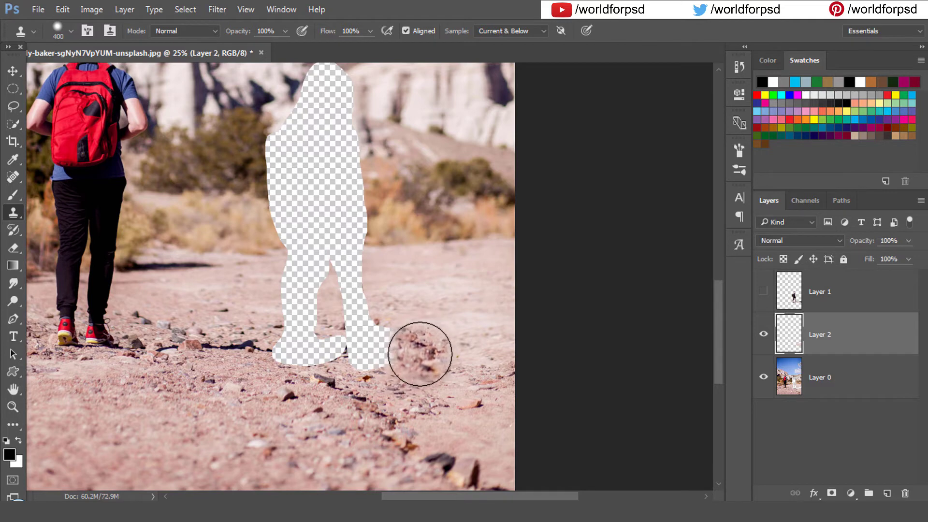
pyautogui.moveTo(419, 355)
pyautogui.mouseDown()
pyautogui.moveTo(404, 350)
pyautogui.moveTo(433, 363)
pyautogui.mouseUp()
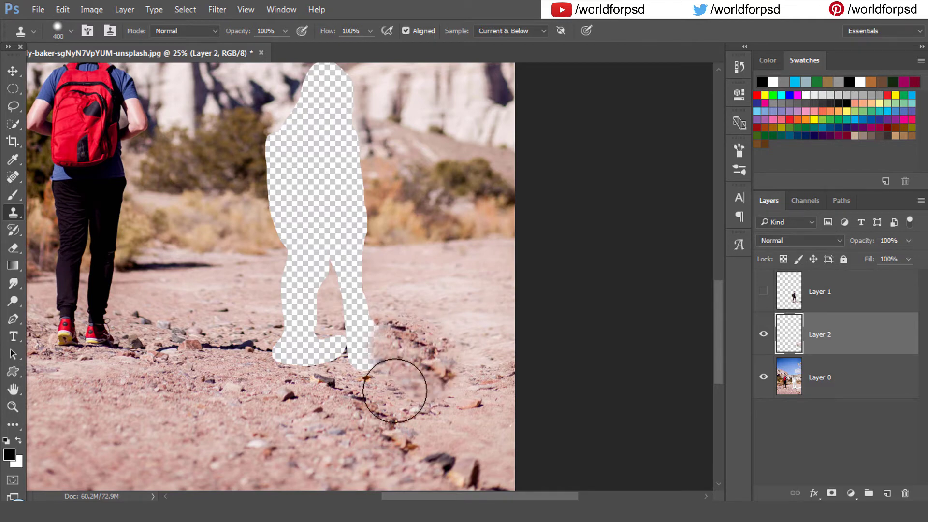
pyautogui.hotkey('ctrl', 'z')
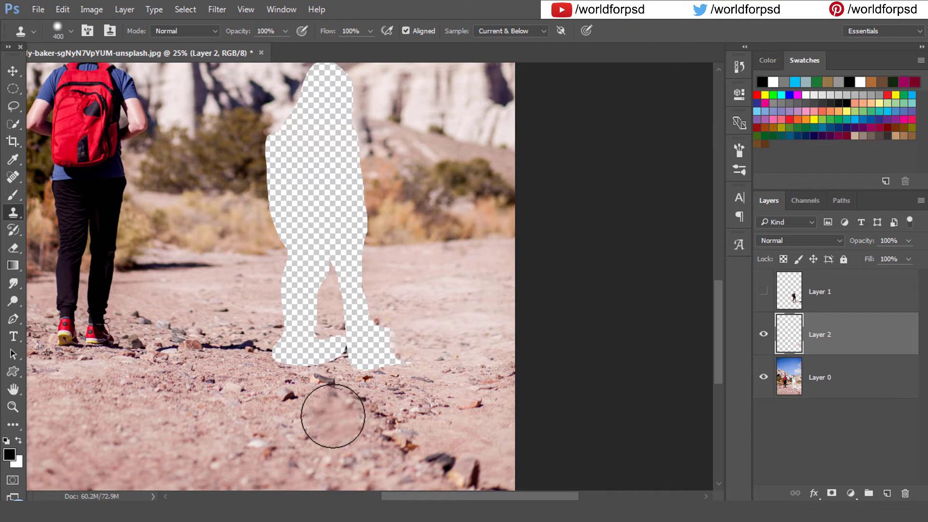
# Lower the Clone Stamp brush hardness to 14% and sample ground as the source
pyautogui.rightClick(419, 288)
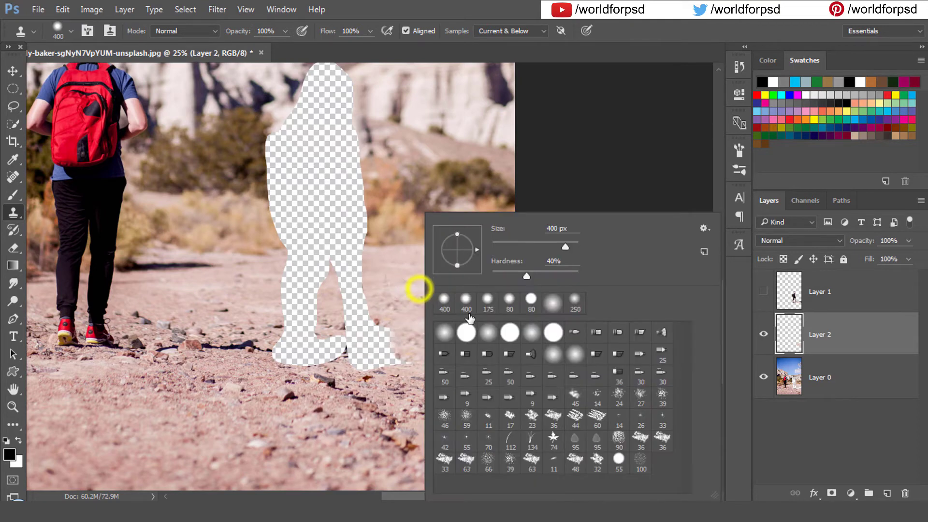
pyautogui.click(504, 276)
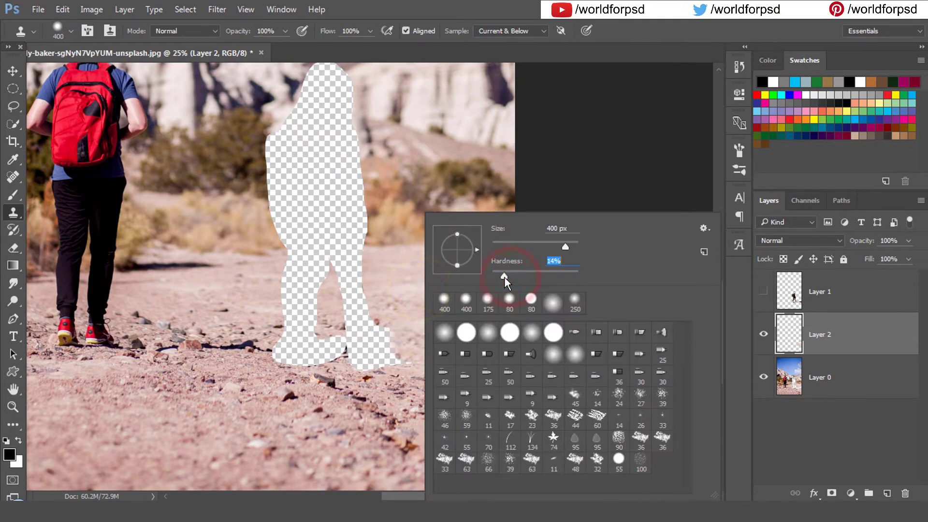
pyautogui.click(607, 31)
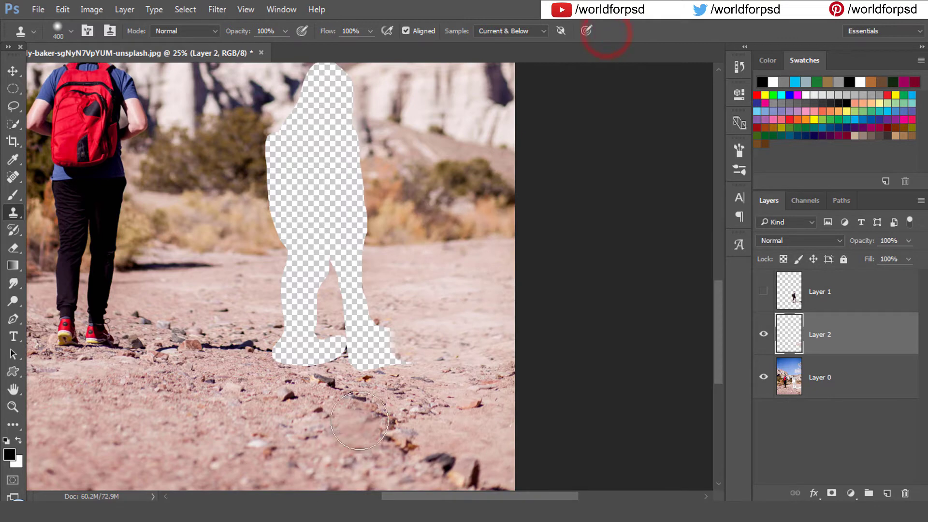
pyautogui.keyDown('alt'); pyautogui.click(366, 399); pyautogui.keyUp('alt')
# Cover the transparent feet with cloned ground, redoing the first failed strokes
pyautogui.moveTo(361, 407)
pyautogui.mouseDown()
pyautogui.moveTo(389, 354)
pyautogui.moveTo(398, 355)
pyautogui.moveTo(367, 331)
pyautogui.moveTo(348, 354)
pyautogui.moveTo(296, 357)
pyautogui.moveTo(276, 346)
pyautogui.moveTo(282, 326)
pyautogui.moveTo(303, 333)
pyautogui.mouseUp()
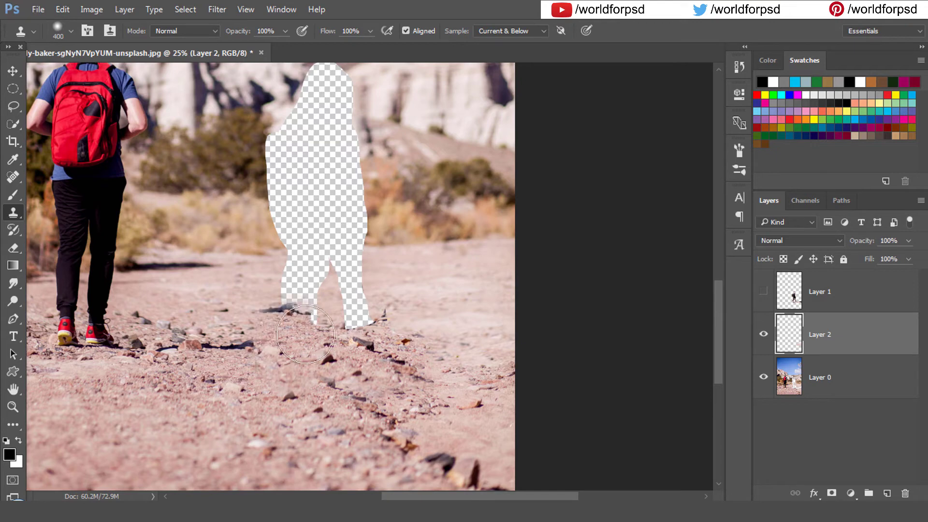
pyautogui.hotkey('ctrl', 'alt', 'z')
pyautogui.hotkey('ctrl', 'alt', 'z')
pyautogui.hotkey('ctrl', 'alt', 'z')
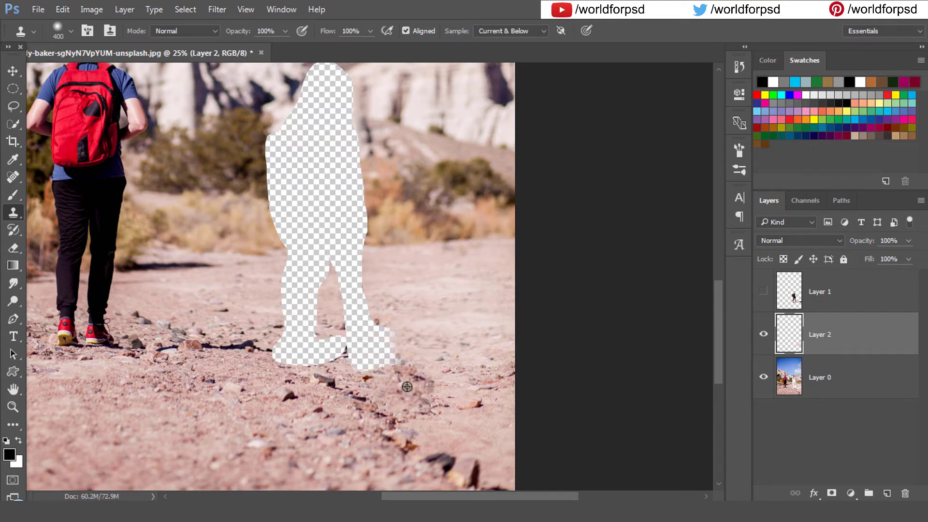
pyautogui.keyDown('alt'); pyautogui.click(336, 417); pyautogui.keyUp('alt')
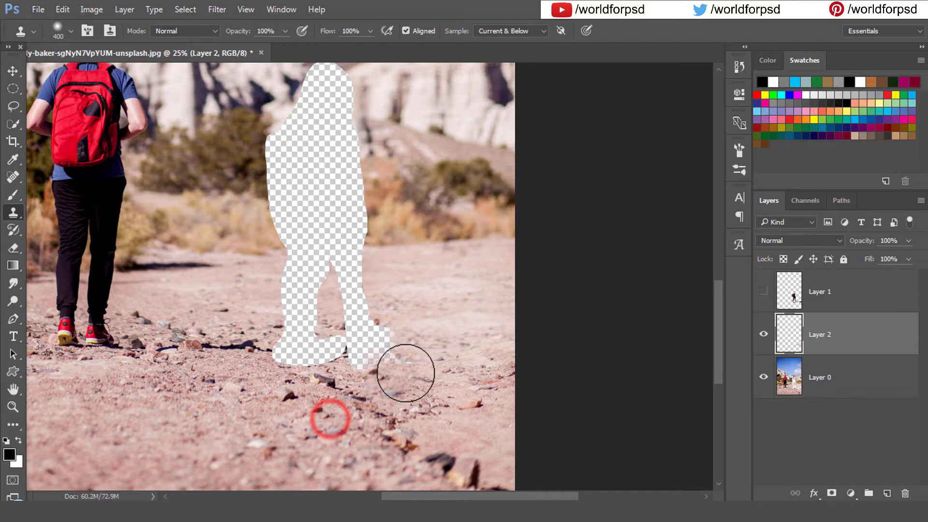
pyautogui.moveTo(407, 373)
pyautogui.mouseDown()
pyautogui.moveTo(384, 345)
pyautogui.moveTo(353, 374)
pyautogui.moveTo(351, 360)
pyautogui.moveTo(371, 345)
pyautogui.moveTo(416, 357)
pyautogui.moveTo(428, 371)
pyautogui.moveTo(403, 353)
pyautogui.moveTo(441, 377)
pyautogui.moveTo(285, 369)
pyautogui.moveTo(287, 355)
pyautogui.moveTo(310, 343)
pyautogui.mouseUp()
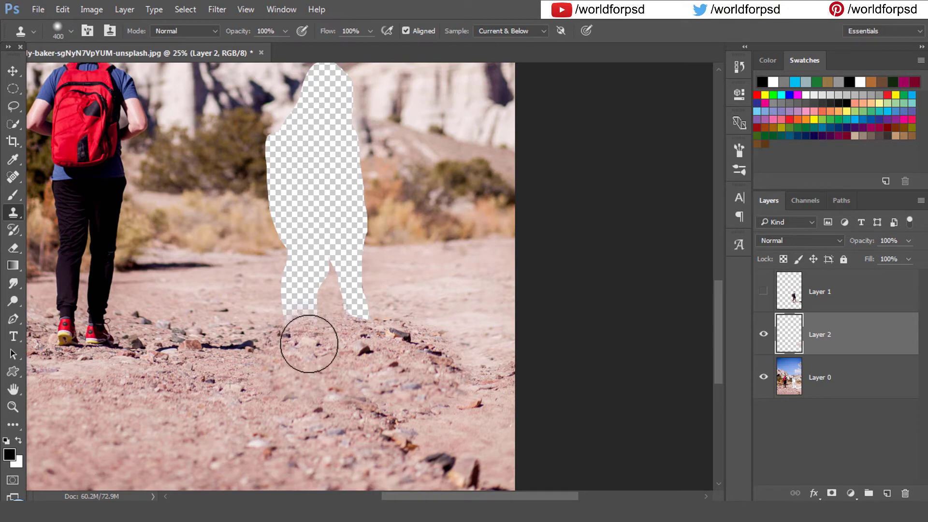
pyautogui.keyDown('alt'); pyautogui.click(464, 304); pyautogui.keyUp('alt')
pyautogui.click(369, 311)
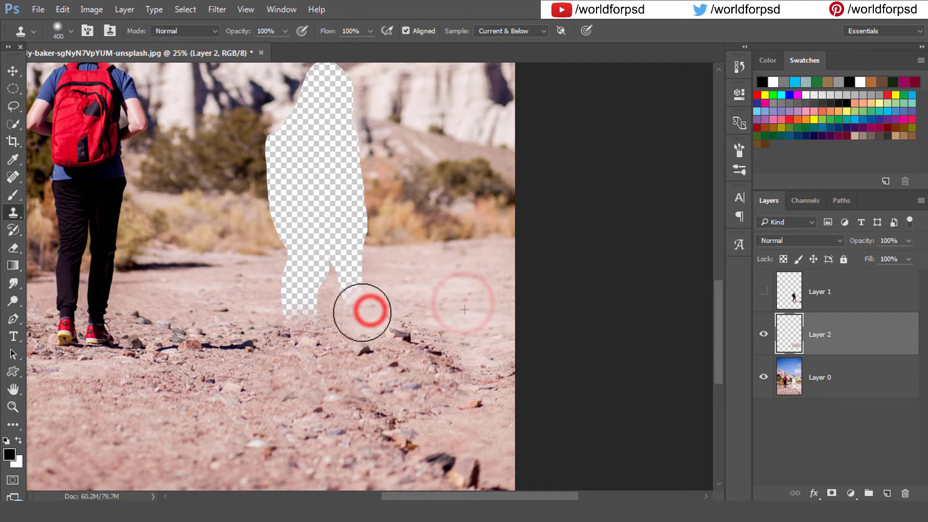
pyautogui.moveTo(362, 313)
pyautogui.mouseDown()
pyautogui.moveTo(336, 323)
pyautogui.moveTo(294, 315)
pyautogui.moveTo(289, 285)
pyautogui.moveTo(363, 282)
pyautogui.moveTo(375, 294)
pyautogui.moveTo(423, 255)
pyautogui.mouseUp()
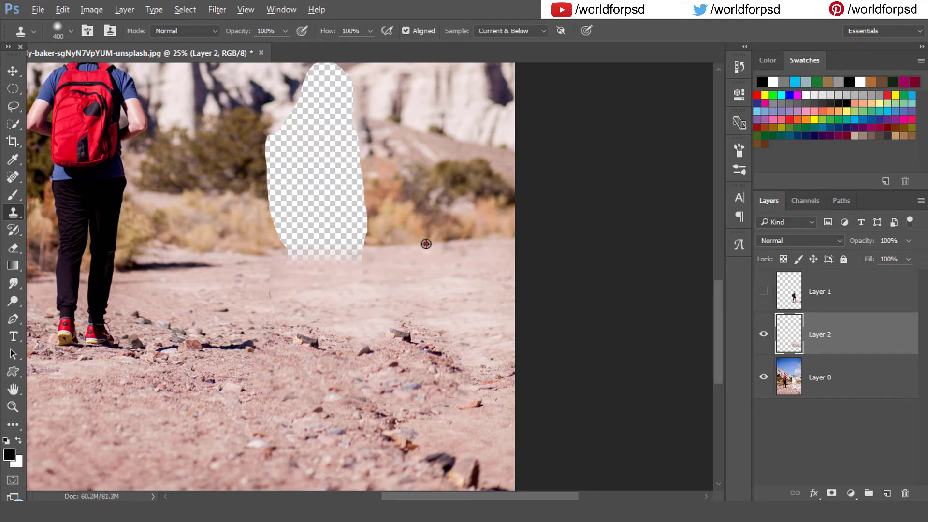
# Fill the hole's lower edges and bottom tip with cloned ground and bushes
pyautogui.keyDown('alt'); pyautogui.click(426, 244); pyautogui.keyUp('alt')
pyautogui.moveTo(369, 245)
pyautogui.mouseDown()
pyautogui.moveTo(375, 255)
pyautogui.moveTo(362, 246)
pyautogui.moveTo(292, 253)
pyautogui.moveTo(305, 255)
pyautogui.mouseUp()
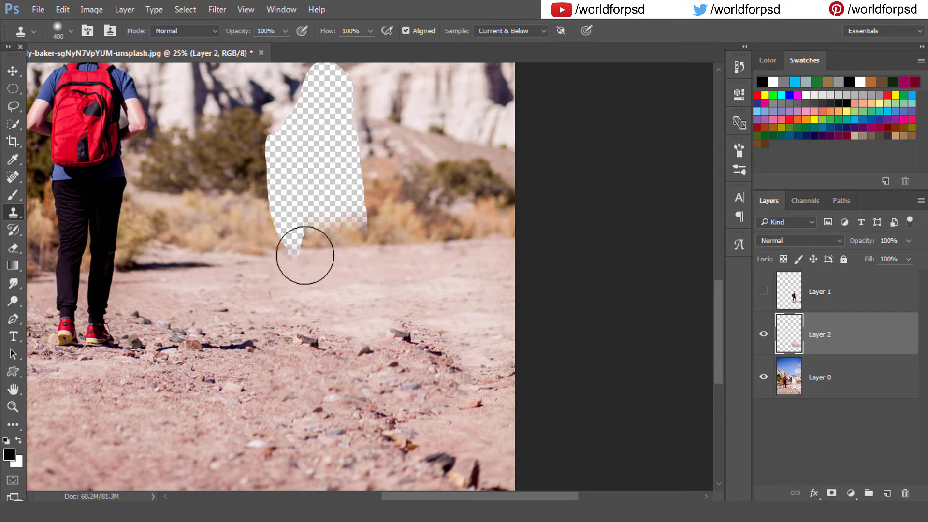
pyautogui.keyDown('alt'); pyautogui.click(250, 253); pyautogui.keyUp('alt')
pyautogui.moveTo(280, 253); pyautogui.dragTo(292, 248)
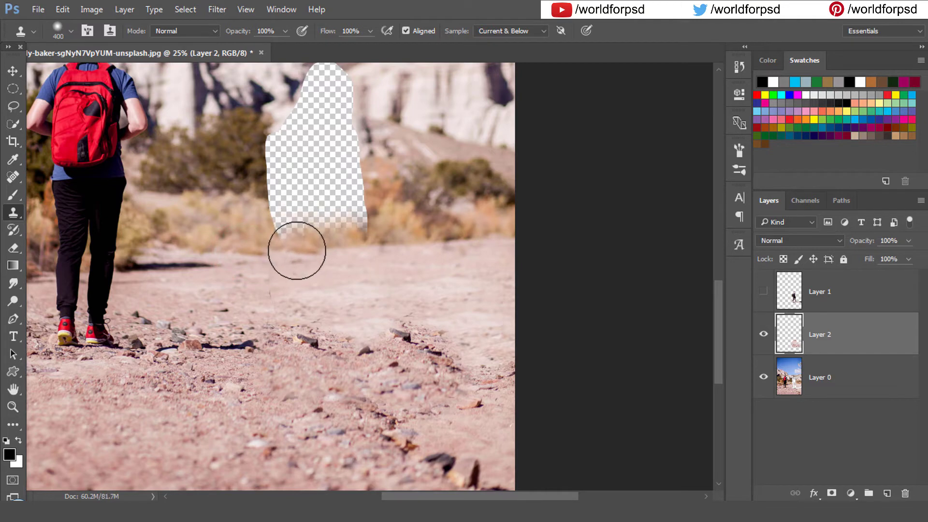
pyautogui.moveTo(294, 251)
pyautogui.mouseDown()
pyautogui.moveTo(306, 251)
pyautogui.moveTo(275, 218)
pyautogui.moveTo(279, 203)
pyautogui.moveTo(279, 223)
pyautogui.mouseUp()
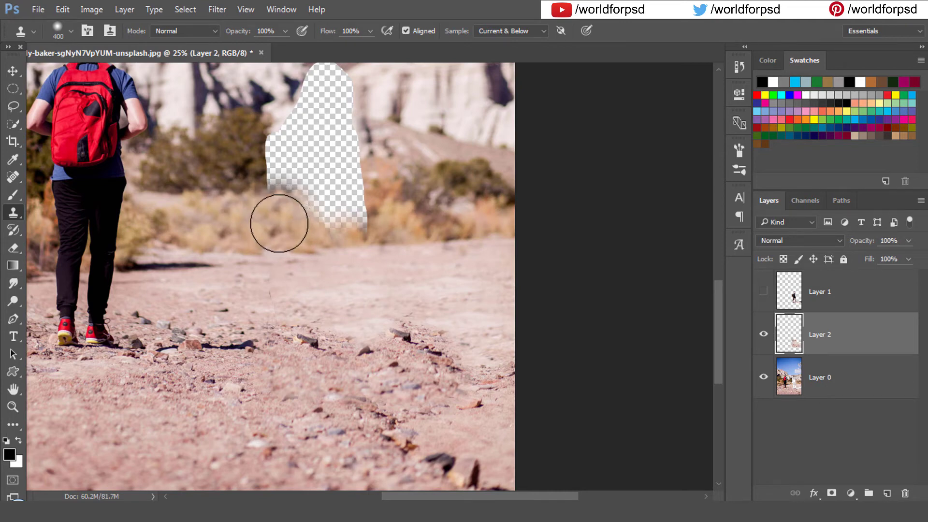
pyautogui.keyDown('alt'); pyautogui.click(242, 249); pyautogui.keyUp('alt')
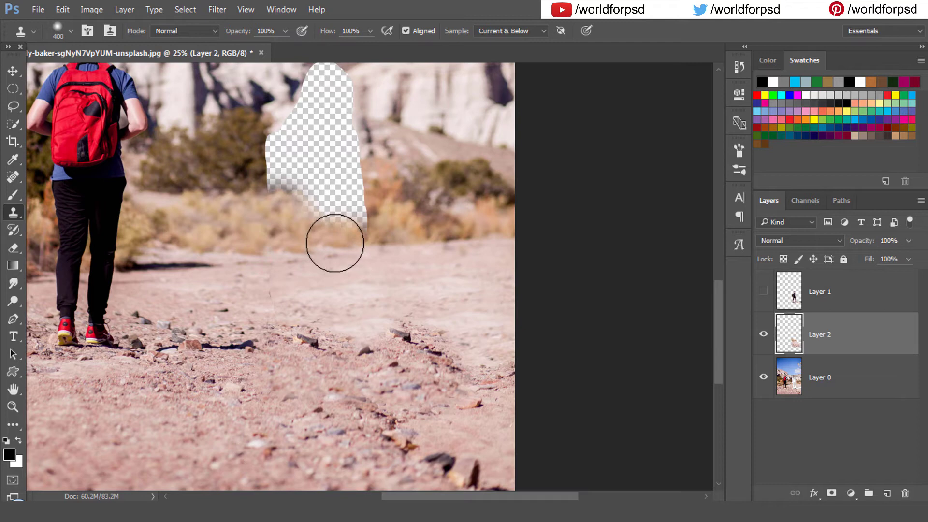
pyautogui.moveTo(332, 239)
pyautogui.mouseDown()
pyautogui.moveTo(274, 185)
pyautogui.moveTo(284, 177)
pyautogui.moveTo(273, 162)
pyautogui.moveTo(321, 188)
pyautogui.moveTo(341, 229)
pyautogui.moveTo(361, 229)
pyautogui.mouseUp()
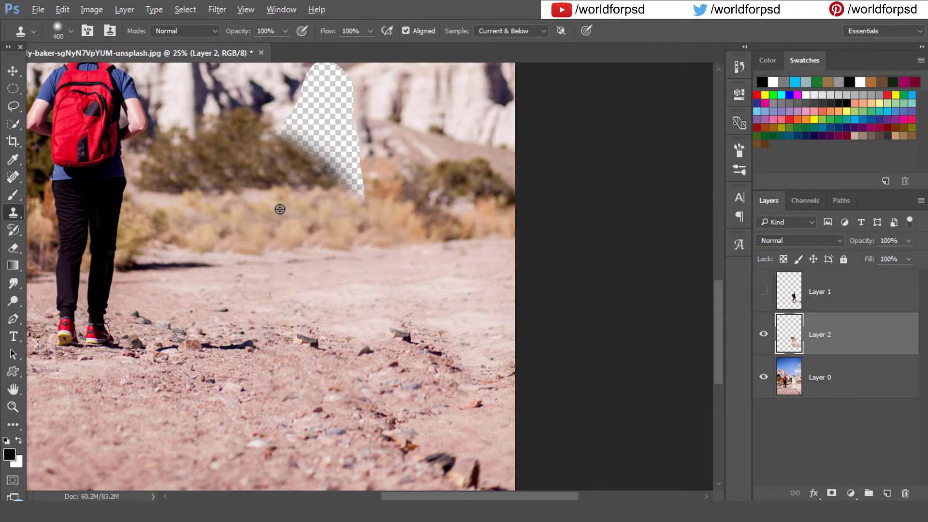
# Paint bushes and hillside texture over the hole's remaining lower part, cleaning up rock marks
pyautogui.keyDown('alt'); pyautogui.click(268, 250); pyautogui.keyUp('alt')
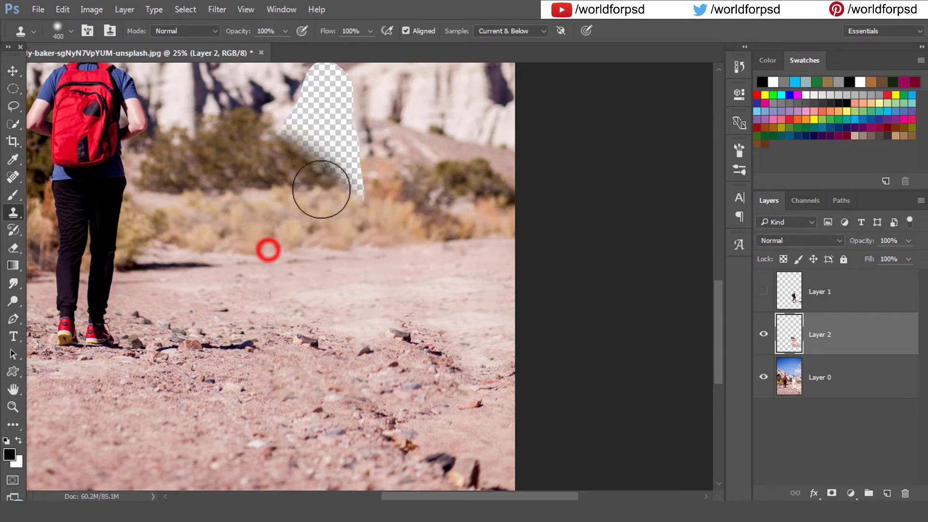
pyautogui.moveTo(321, 193)
pyautogui.mouseDown()
pyautogui.moveTo(353, 187)
pyautogui.moveTo(358, 203)
pyautogui.mouseUp()
pyautogui.hotkey('ctrl', 'z')
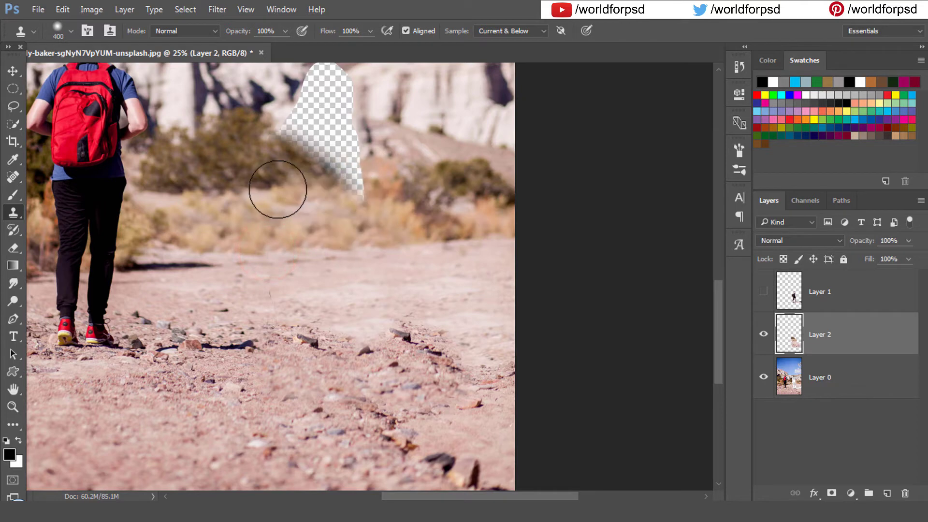
pyautogui.keyDown('alt'); pyautogui.click(240, 189); pyautogui.keyUp('alt')
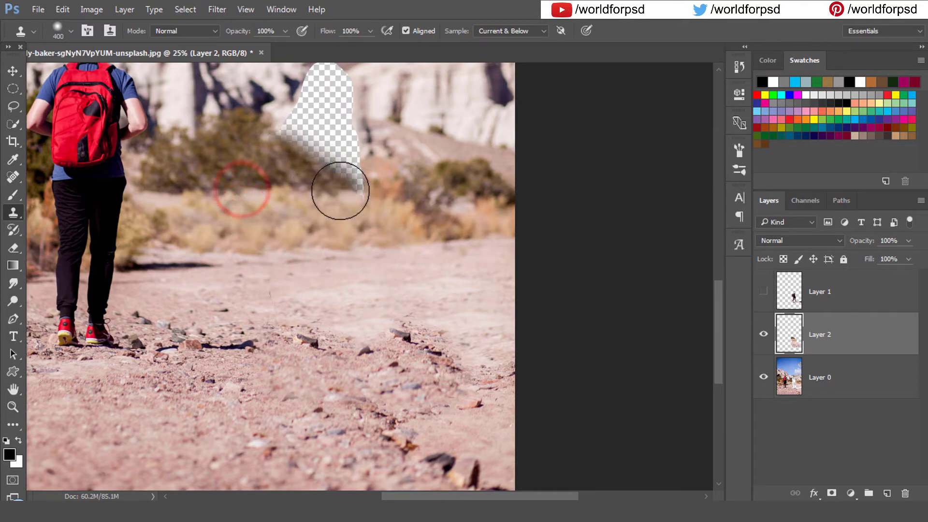
pyautogui.moveTo(346, 189)
pyautogui.mouseDown()
pyautogui.moveTo(280, 151)
pyautogui.moveTo(352, 161)
pyautogui.mouseUp()
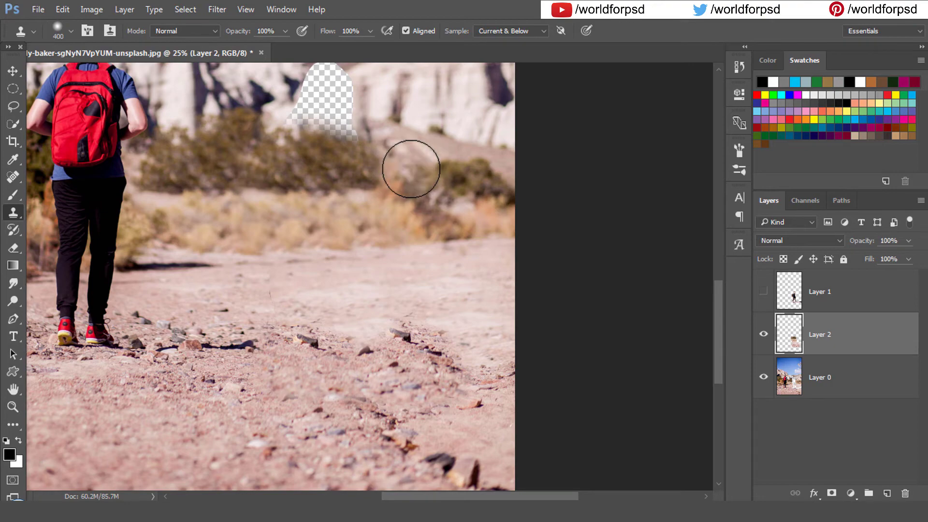
pyautogui.hotkey('ctrl', '-')
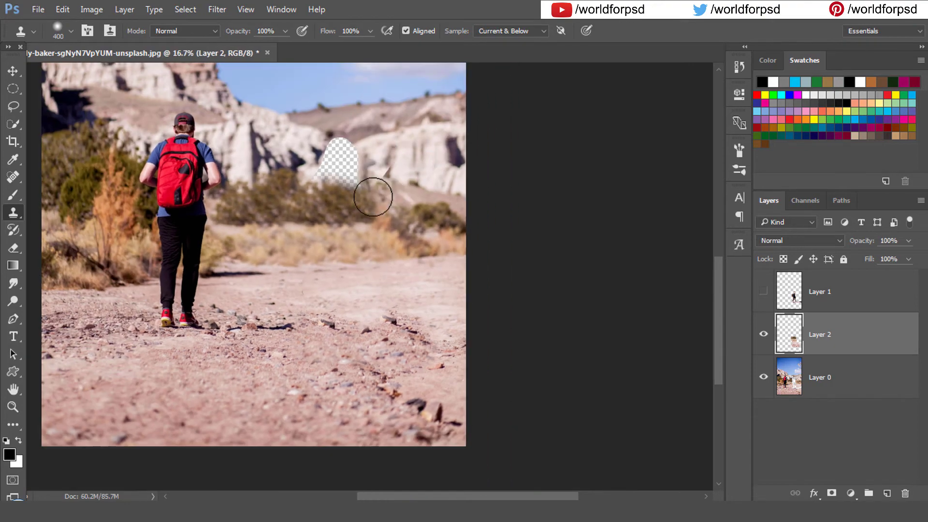
pyautogui.moveTo(373, 197)
pyautogui.mouseDown()
pyautogui.moveTo(383, 228)
pyautogui.moveTo(393, 224)
pyautogui.mouseUp()
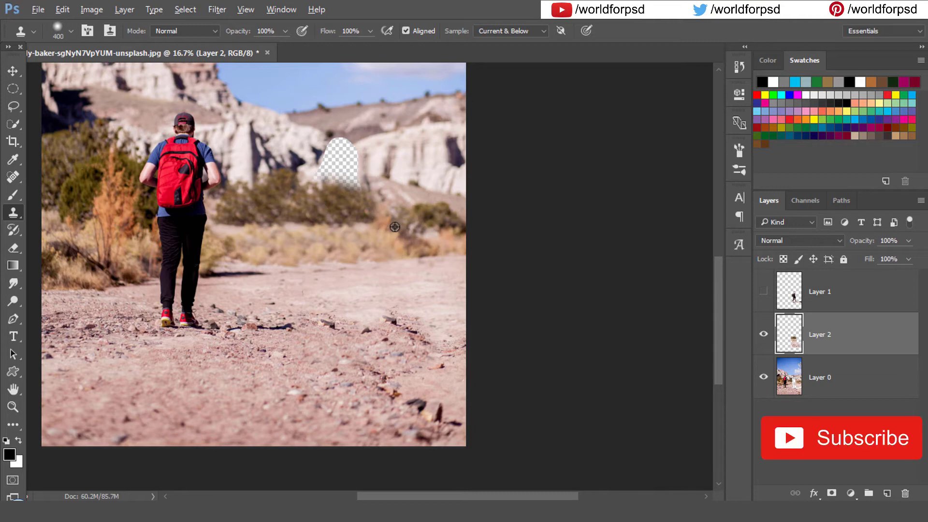
pyautogui.keyDown('alt'); pyautogui.click(386, 175); pyautogui.keyUp('alt')
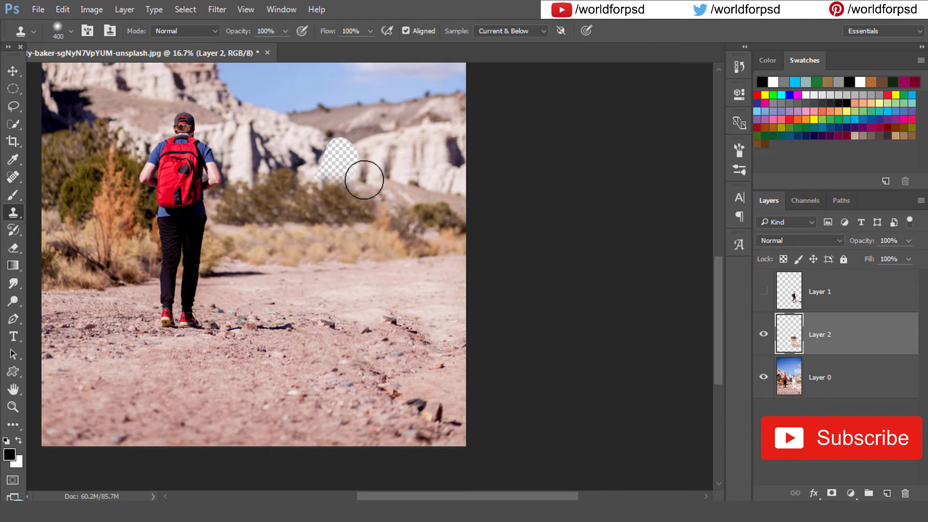
pyautogui.moveTo(362, 178)
pyautogui.mouseDown()
pyautogui.moveTo(333, 147)
pyautogui.moveTo(329, 162)
pyautogui.mouseUp()
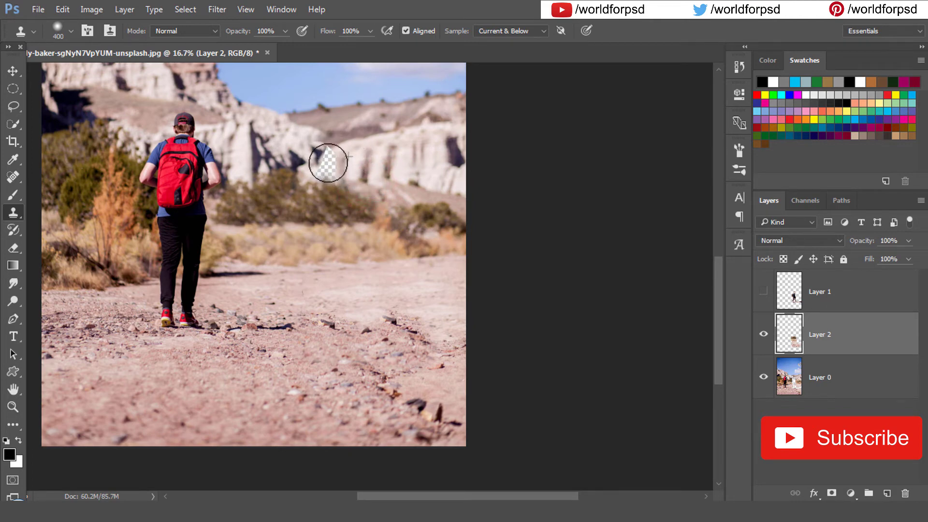
# Zoom in on the leftover hole and fill it with cloned cliff texture
pyautogui.press('z')
pyautogui.click(362, 183)
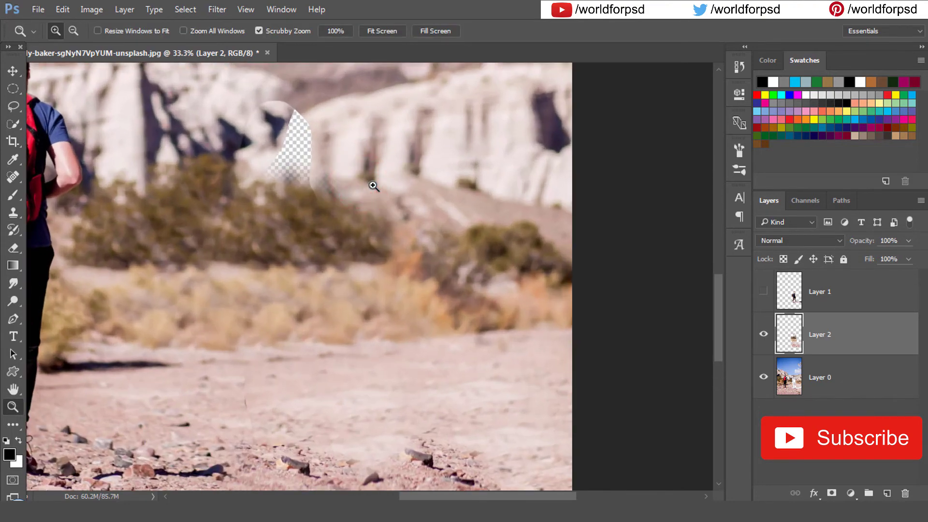
pyautogui.press('s')
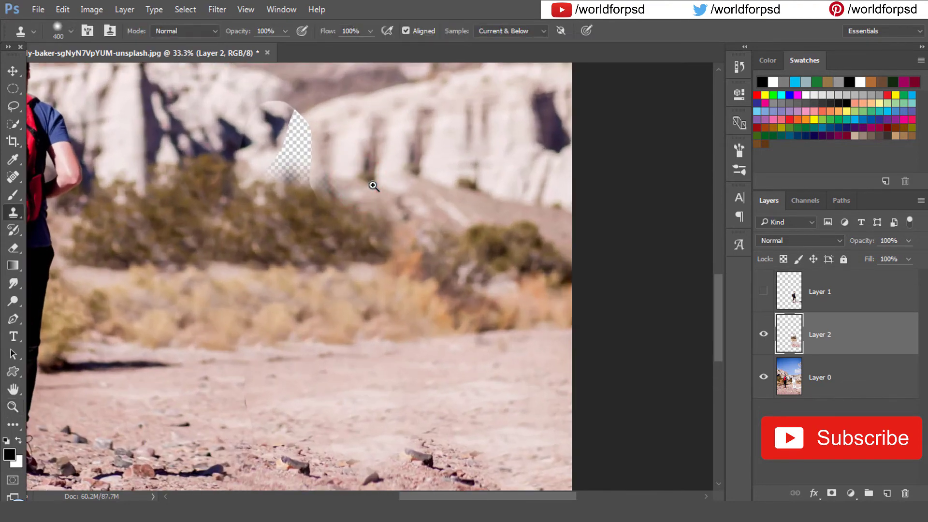
pyautogui.keyDown('alt'); pyautogui.click(344, 183); pyautogui.keyUp('alt')
pyautogui.moveTo(311, 183)
pyautogui.mouseDown()
pyautogui.moveTo(289, 124)
pyautogui.moveTo(265, 194)
pyautogui.mouseUp()
pyautogui.moveTo(285, 121)
pyautogui.mouseDown()
pyautogui.moveTo(270, 129)
pyautogui.moveTo(279, 140)
pyautogui.mouseUp()
pyautogui.hotkey('ctrl', 'z')
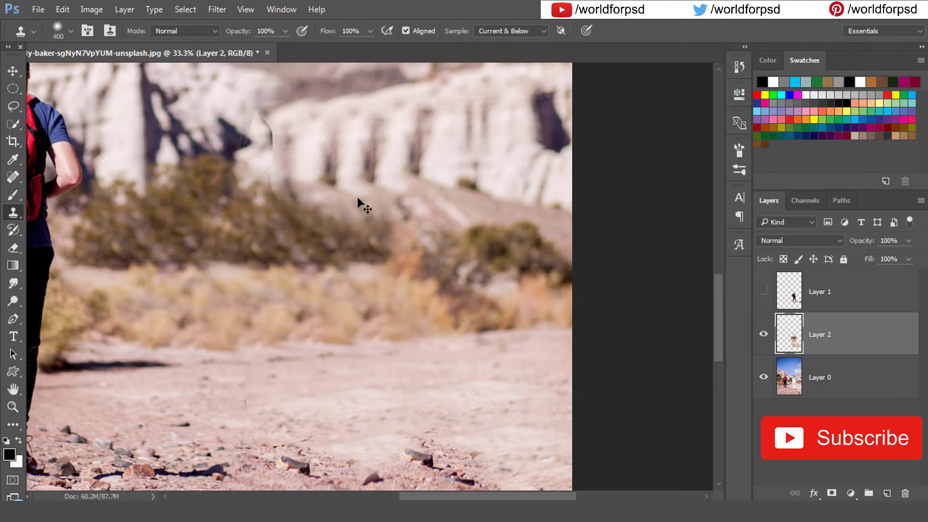
# Stamp cloned bush and cliff-face texture over the patchy bushes and cliff-edge gaps
pyautogui.keyDown('alt'); pyautogui.click(499, 197); pyautogui.keyUp('alt')
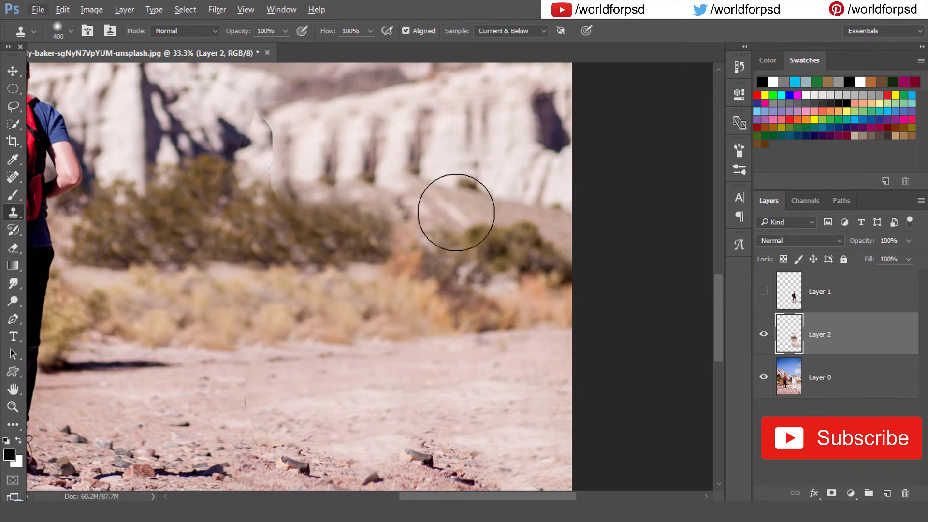
pyautogui.moveTo(454, 210)
pyautogui.mouseDown()
pyautogui.moveTo(426, 250)
pyautogui.moveTo(412, 298)
pyautogui.moveTo(425, 355)
pyautogui.moveTo(402, 342)
pyautogui.mouseUp()
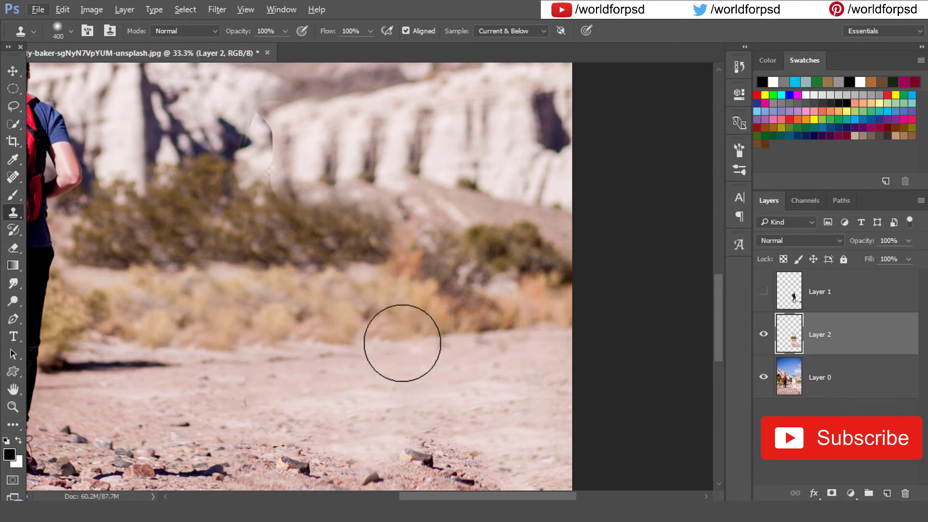
pyautogui.keyDown('alt'); pyautogui.click(214, 246); pyautogui.keyUp('alt')
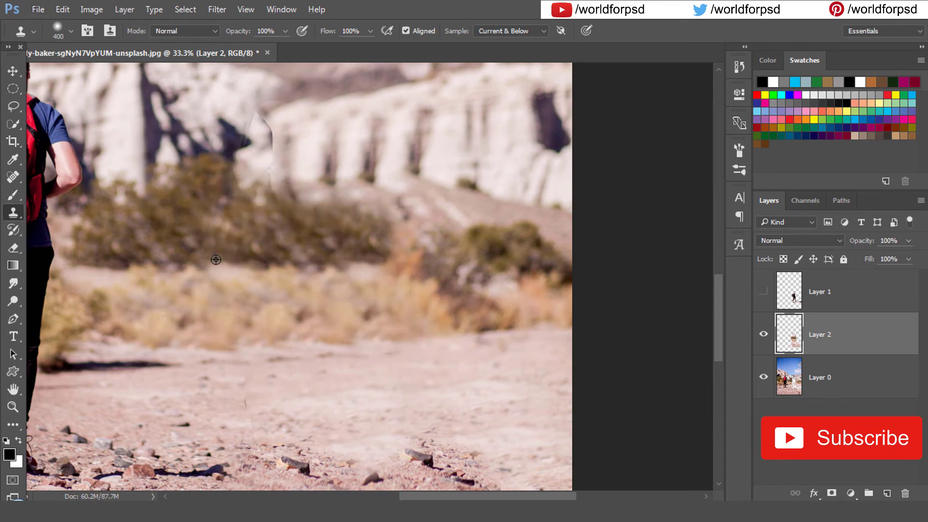
pyautogui.keyDown('alt'); pyautogui.click(216, 263); pyautogui.keyUp('alt')
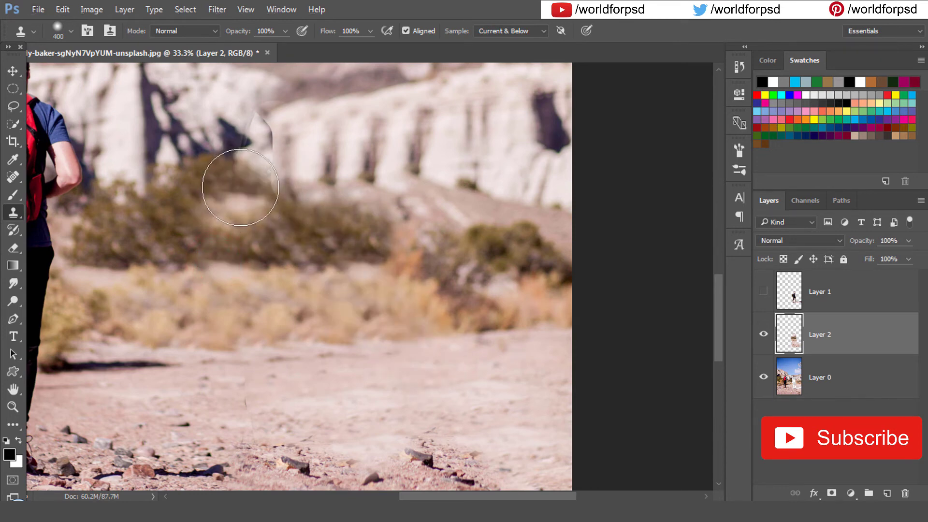
pyautogui.keyDown('alt'); pyautogui.click(182, 206); pyautogui.keyUp('alt')
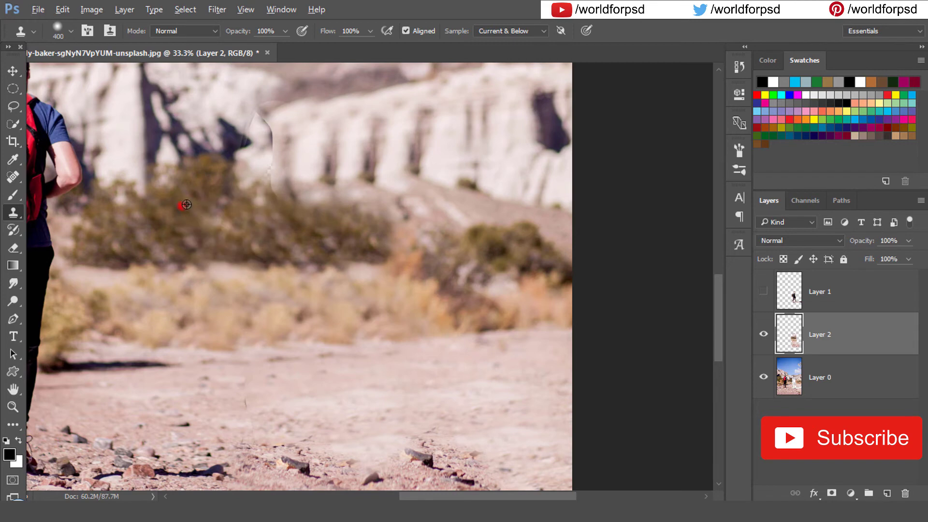
pyautogui.click(247, 185)
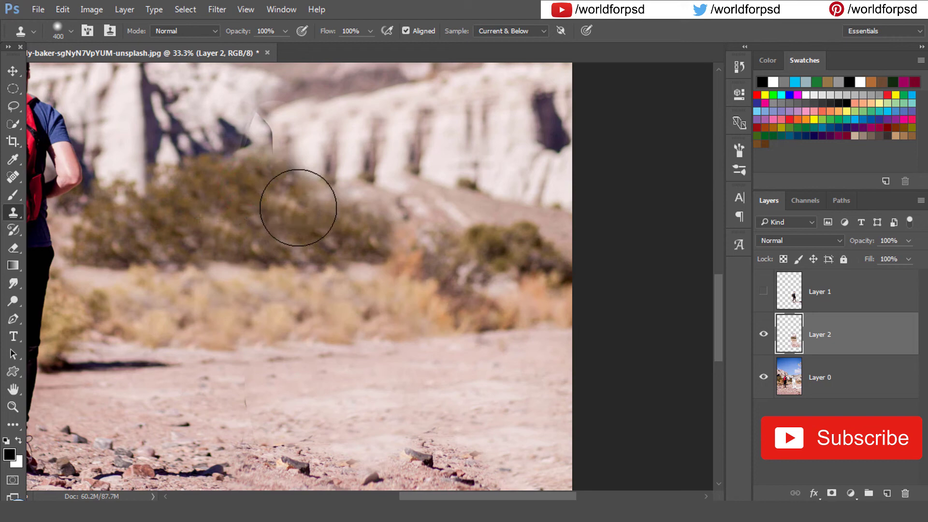
pyautogui.keyDown('alt'); pyautogui.click(339, 116); pyautogui.keyUp('alt')
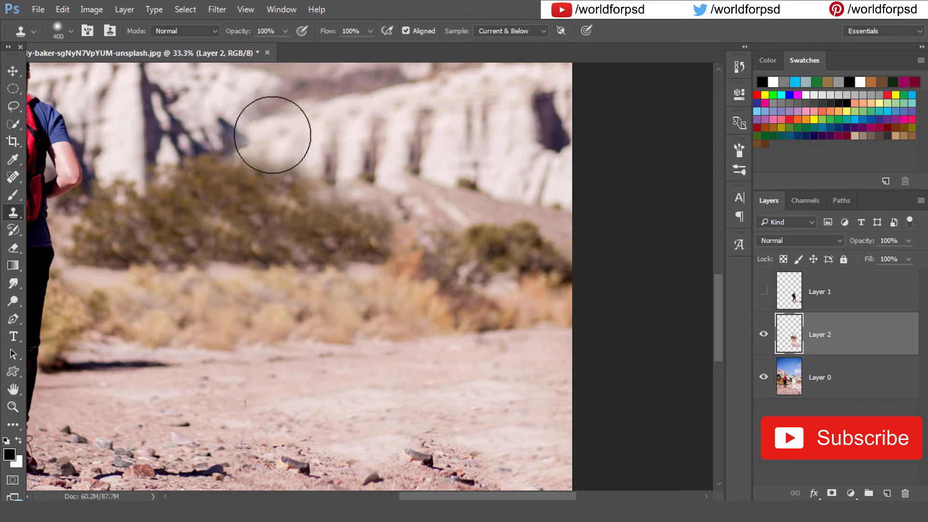
pyautogui.click(268, 134)
pyautogui.moveTo(287, 200); pyautogui.dragTo(363, 218)
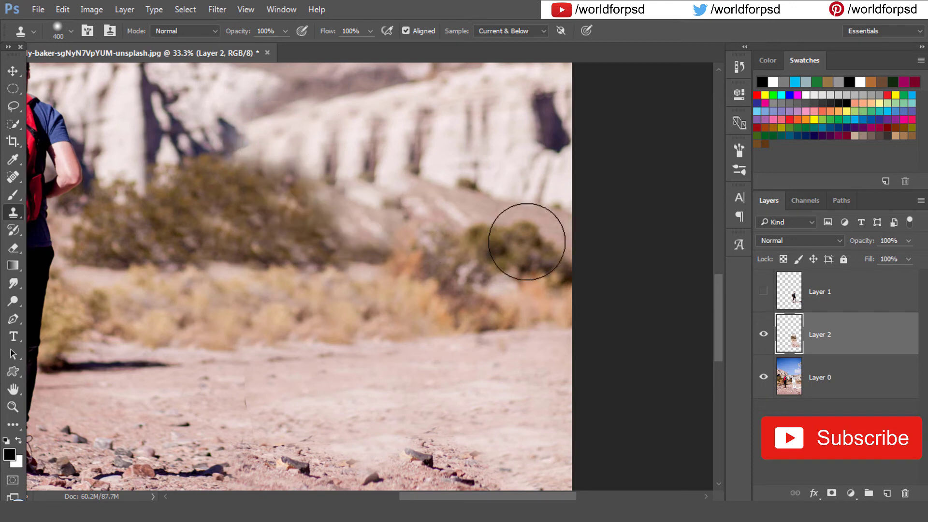
pyautogui.click(758, 336)
pyautogui.click(757, 336)
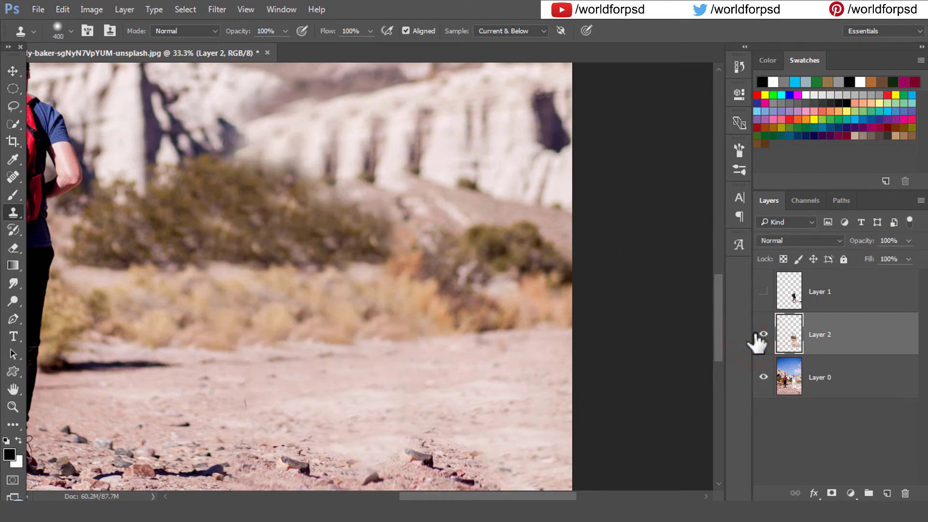
pyautogui.hotkey('ctrl', '0')
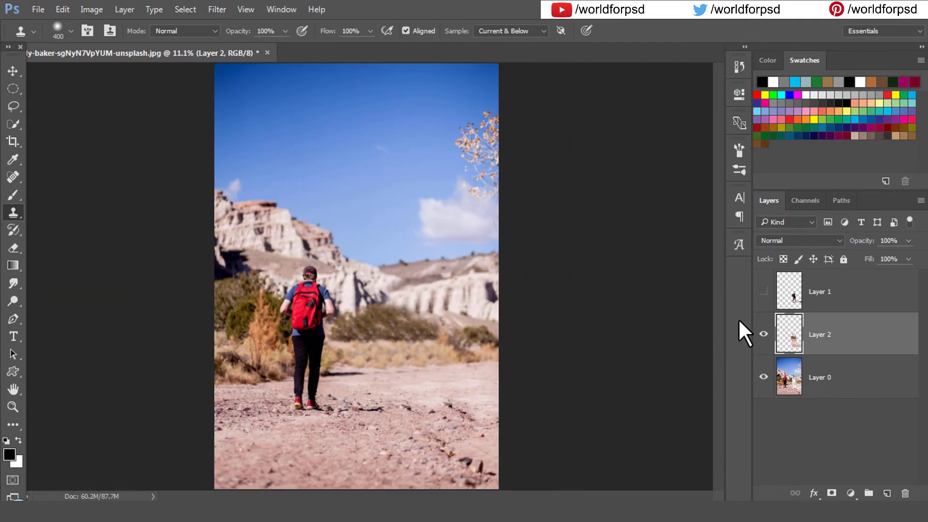
pyautogui.click(760, 335)
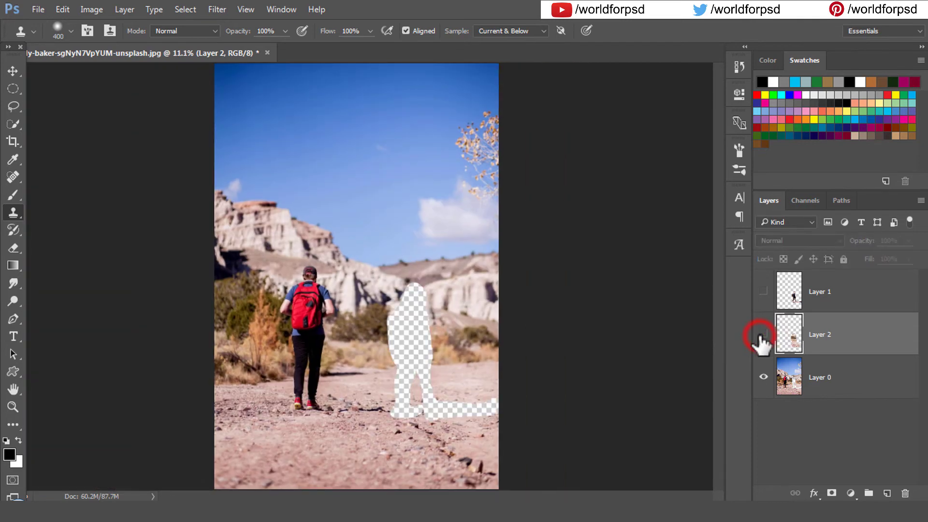
pyautogui.click(760, 335)
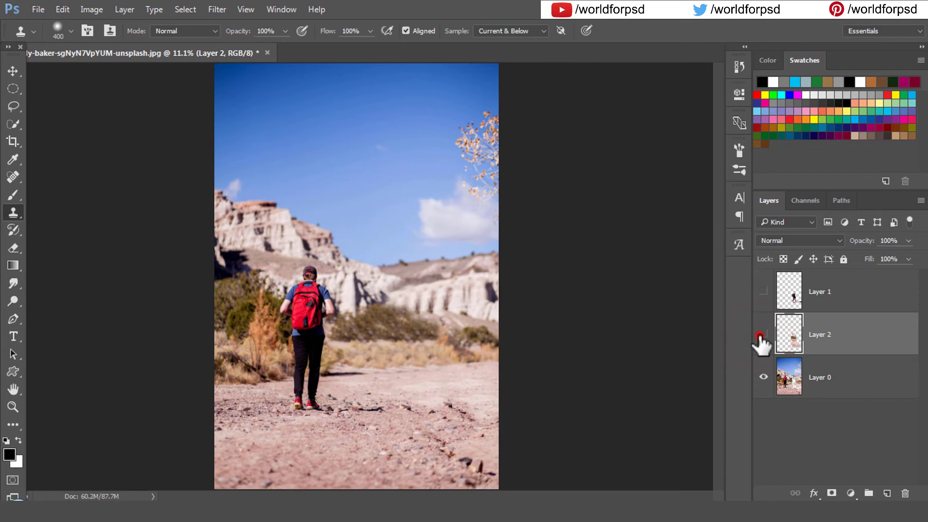
pyautogui.click(760, 336)
pyautogui.click(760, 336)
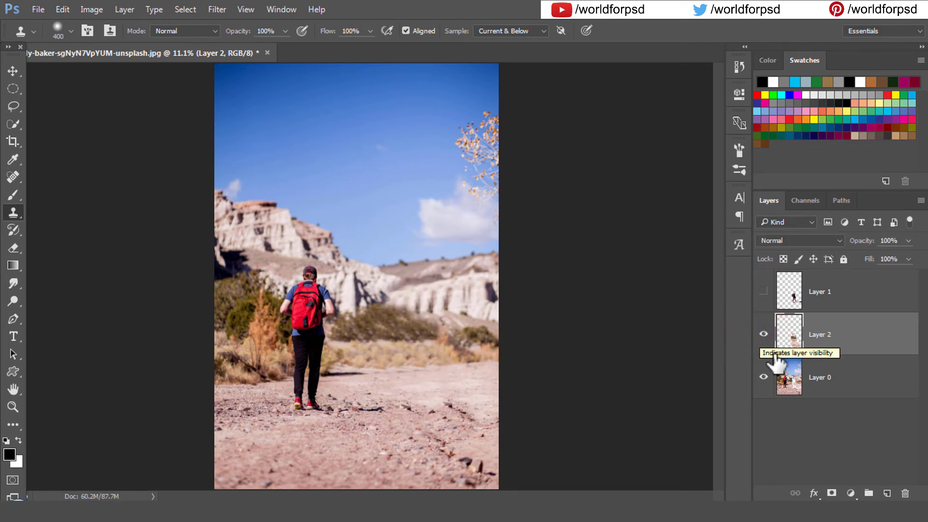
# Add a Hue/Saturation adjustment layer with Saturation +16 and check it on and off
pyautogui.click(850, 493)
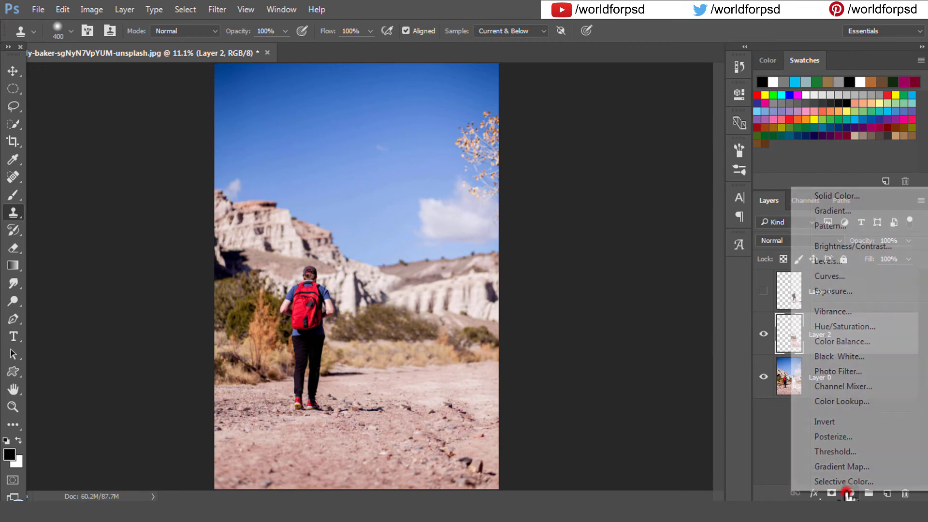
pyautogui.click(840, 325)
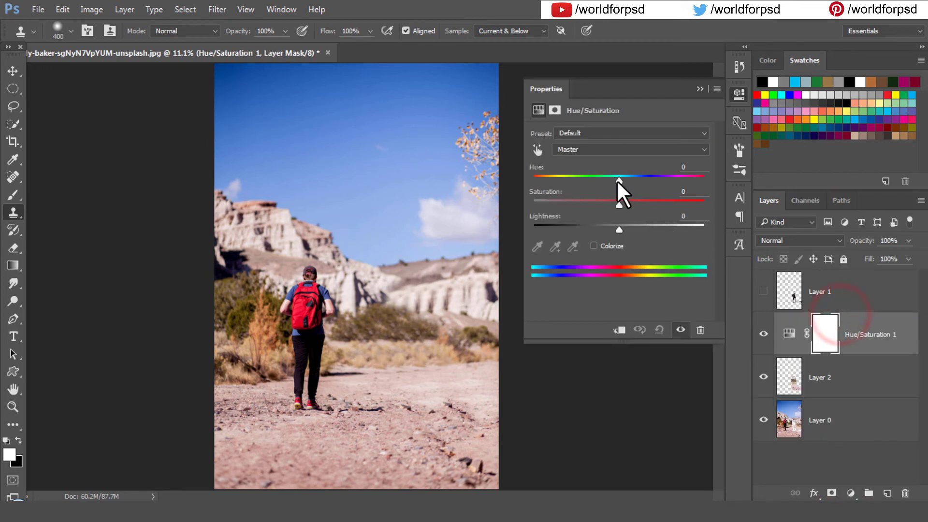
pyautogui.moveTo(625, 202); pyautogui.dragTo(633, 203)
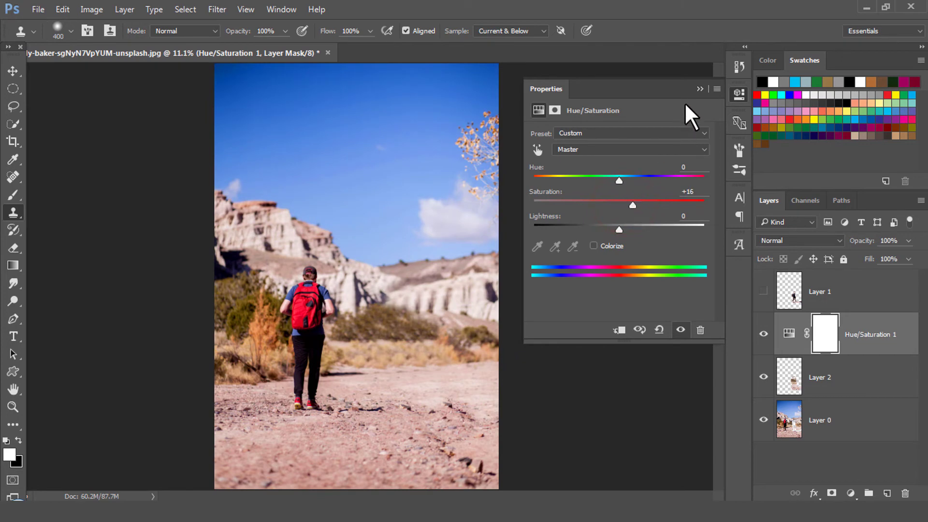
pyautogui.click(697, 89)
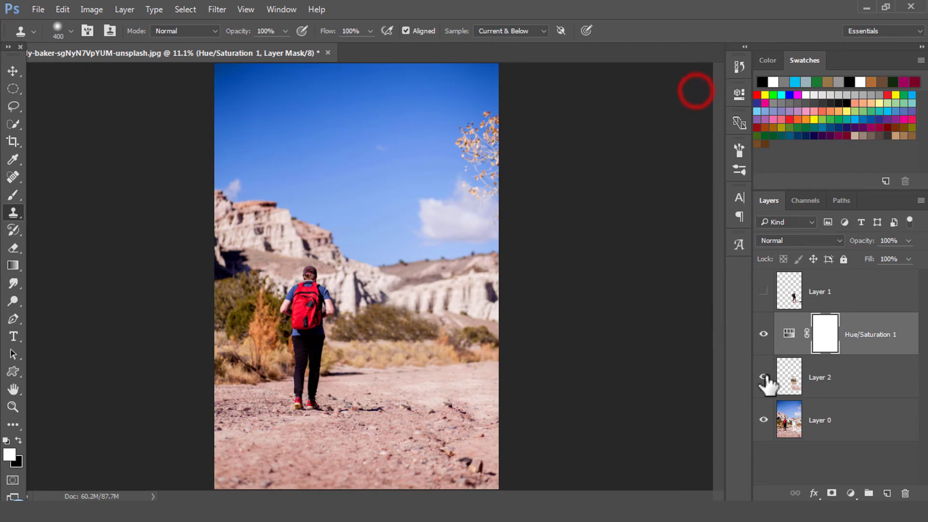
pyautogui.click(764, 334)
pyautogui.click(764, 334)
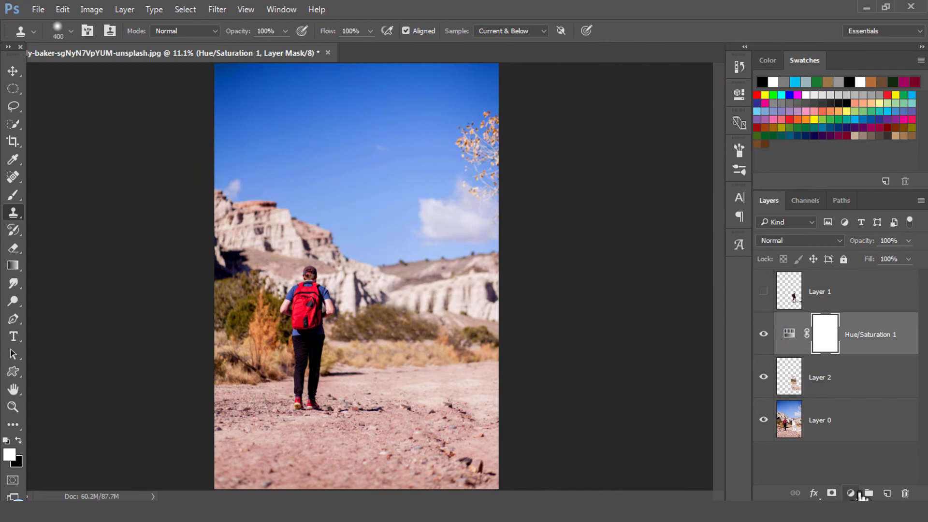
# Add a Curves adjustment layer with an S-curve: highlights raised, shadows pulled down
pyautogui.click(851, 493)
pyautogui.click(850, 282)
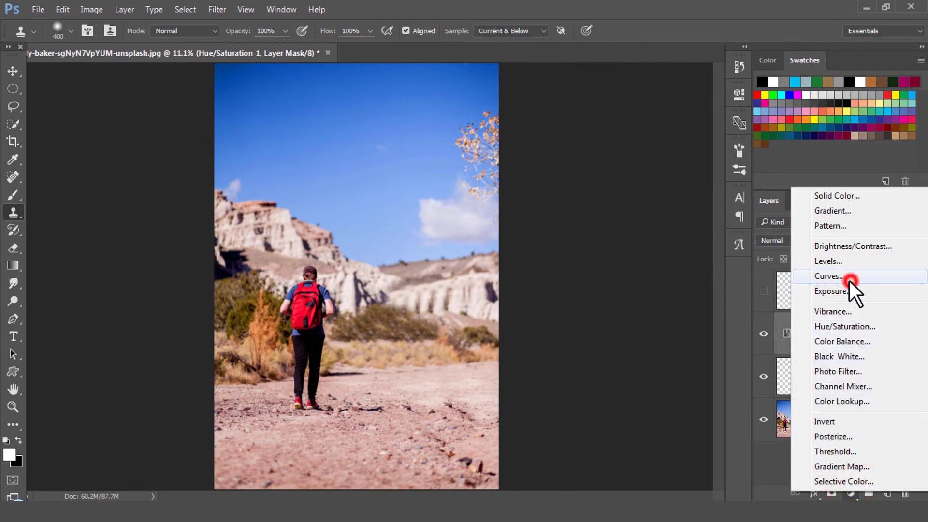
pyautogui.click(660, 194)
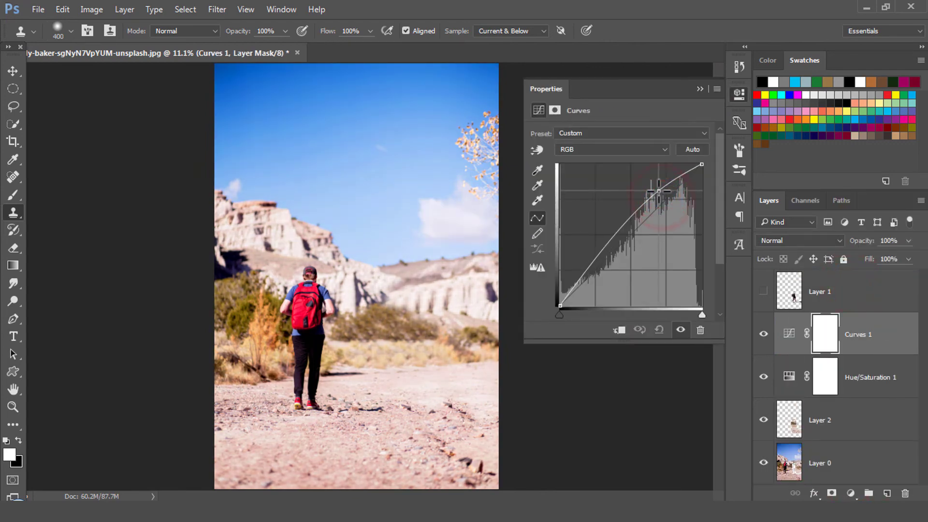
pyautogui.moveTo(585, 276); pyautogui.dragTo(587, 290)
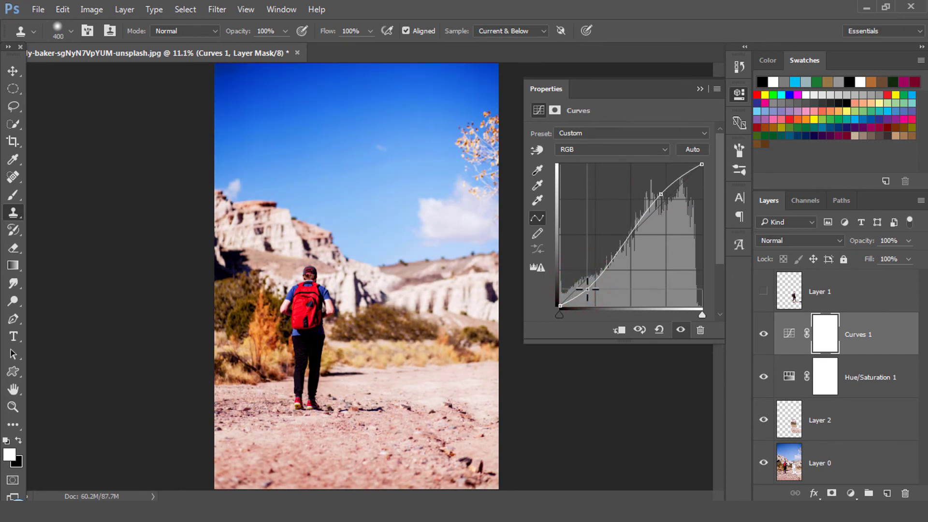
pyautogui.click(699, 89)
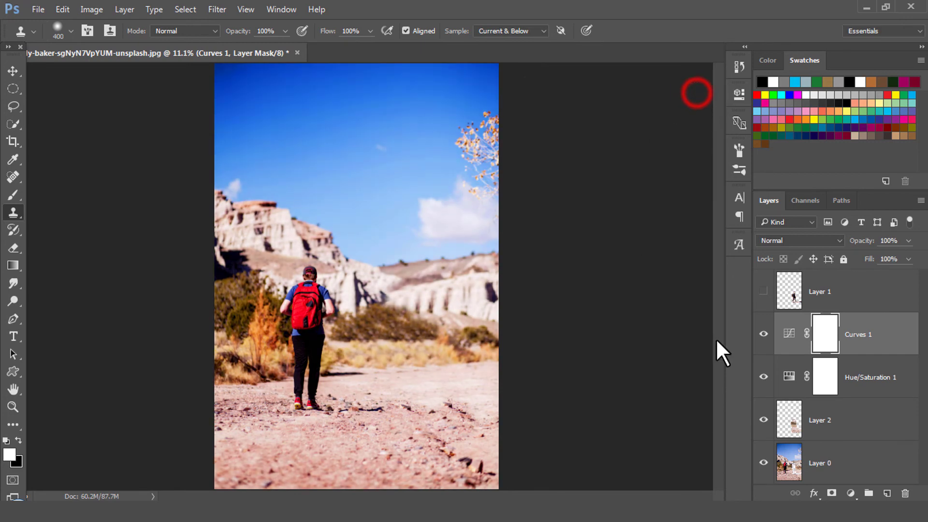
# Group Layer 2, Hue/Saturation 1 and Curves 1 into Group 1
pyautogui.click(852, 421)
pyautogui.keyDown('shift'); pyautogui.click(858, 335); pyautogui.keyUp('shift')
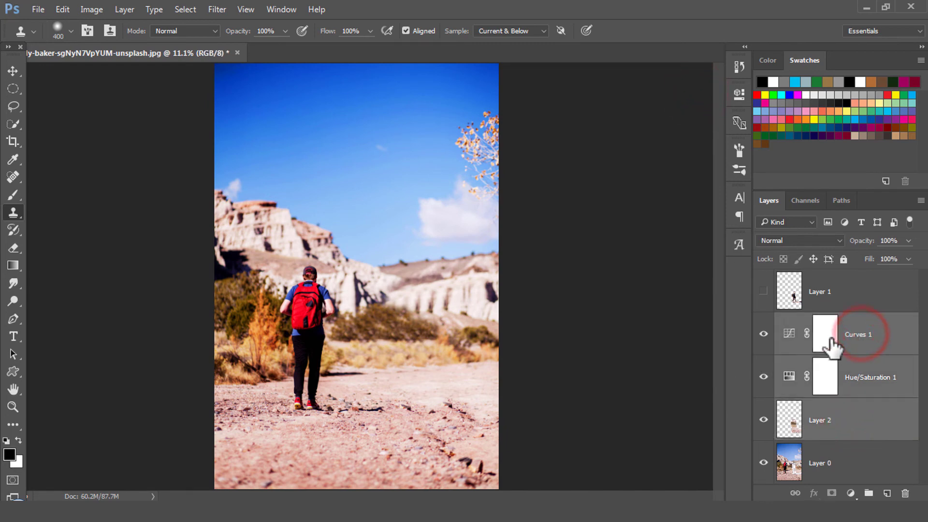
pyautogui.hotkey('ctrl', 'g')
# Toggle Group 1 and Layer 1 visibility for before/after, ending with Group 1 visible
pyautogui.click(764, 321)
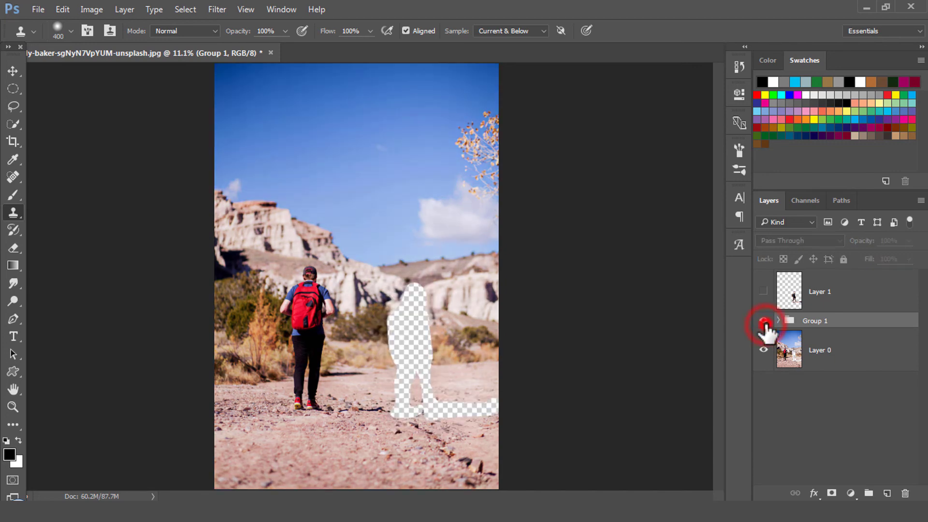
pyautogui.click(764, 321)
pyautogui.click(763, 295)
pyautogui.click(763, 305)
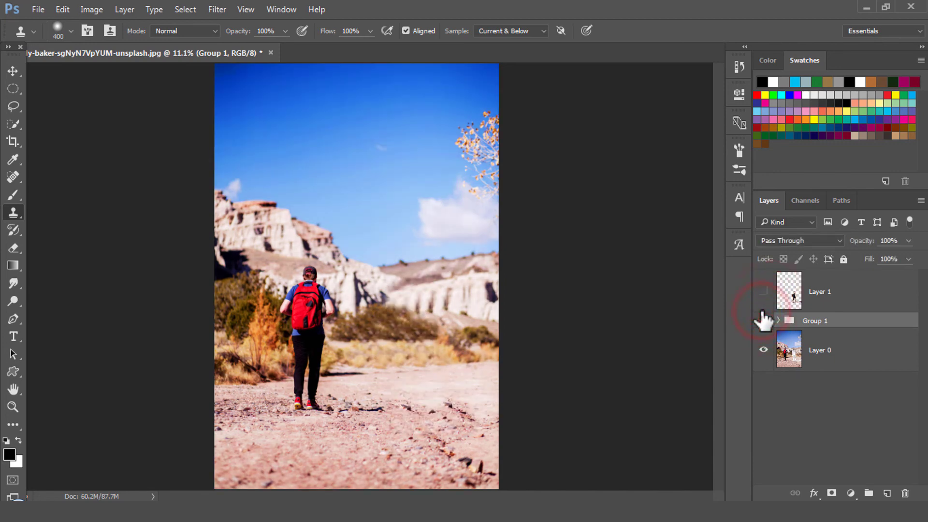
pyautogui.click(763, 320)
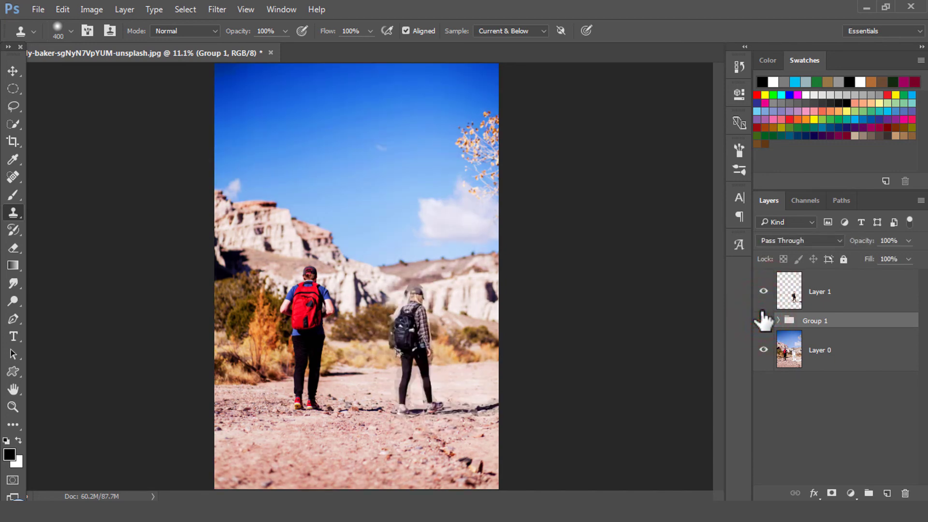
pyautogui.click(764, 292)
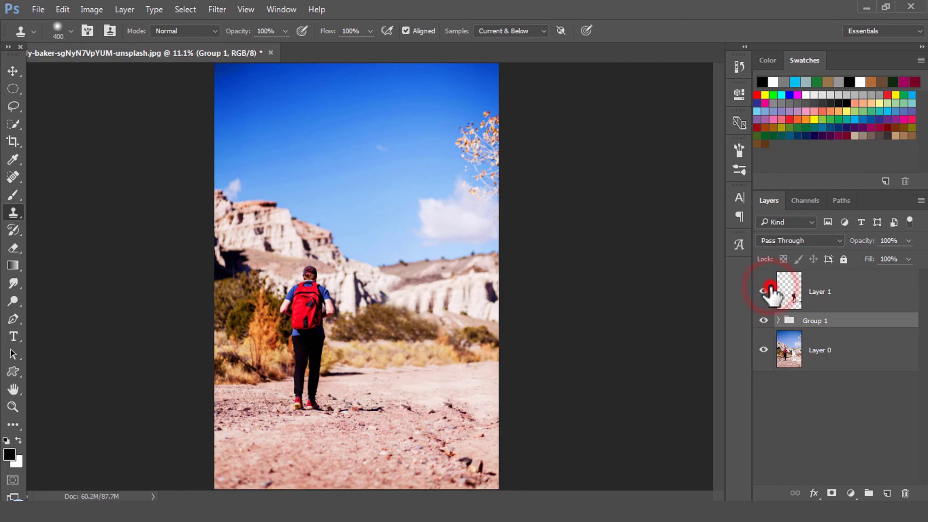